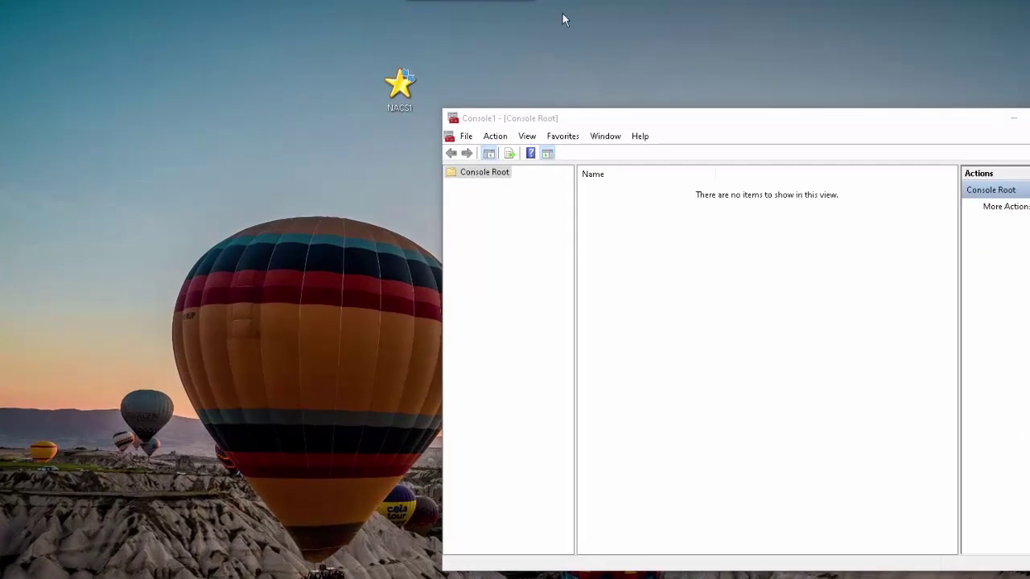
Add the Task Scheduler snap-in to the empty console, managing the local computer
drag(729, 117, 452, 120)
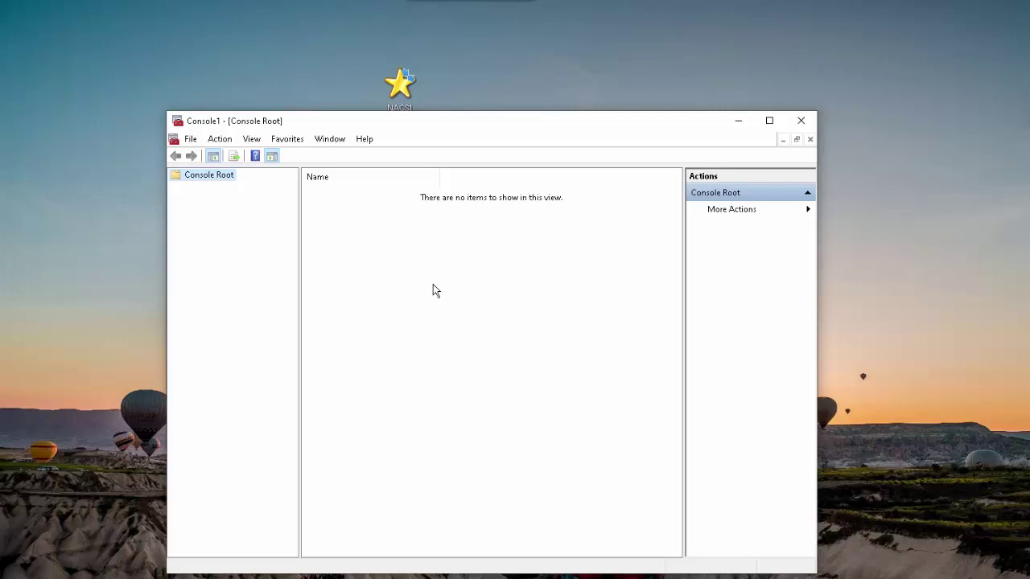
click(190, 139)
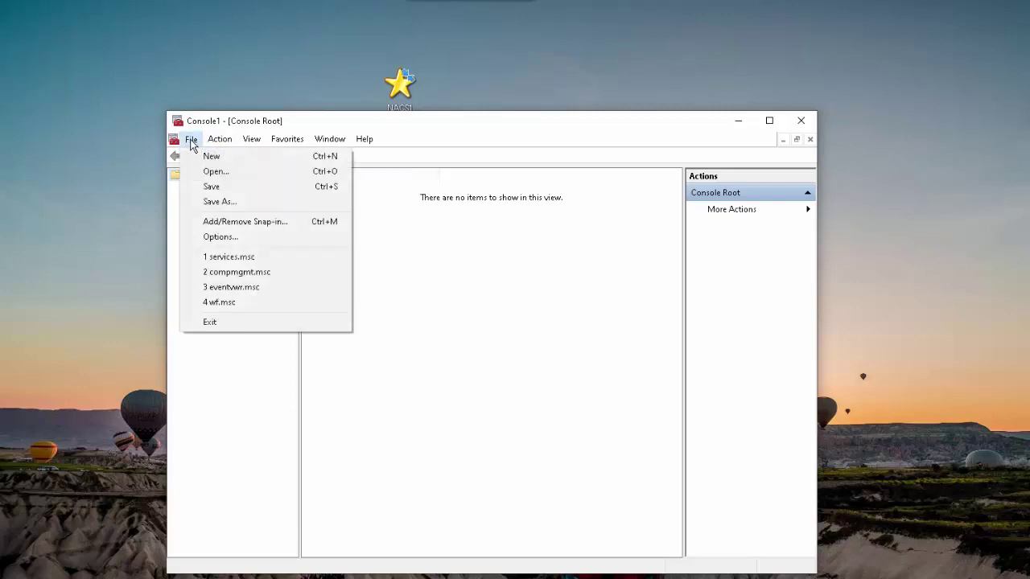
click(208, 221)
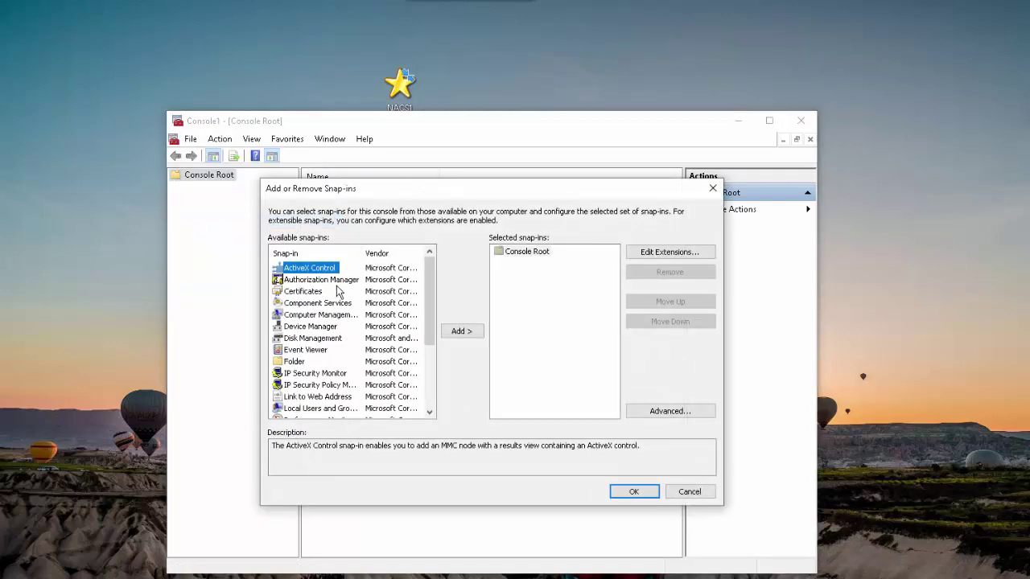
scroll(338, 291, down, 3)
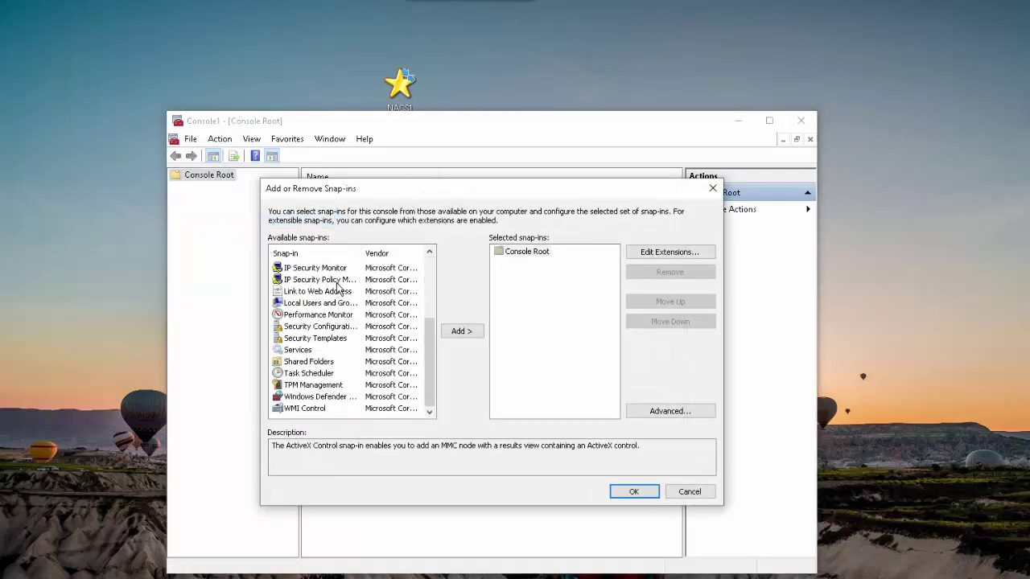
click(319, 376)
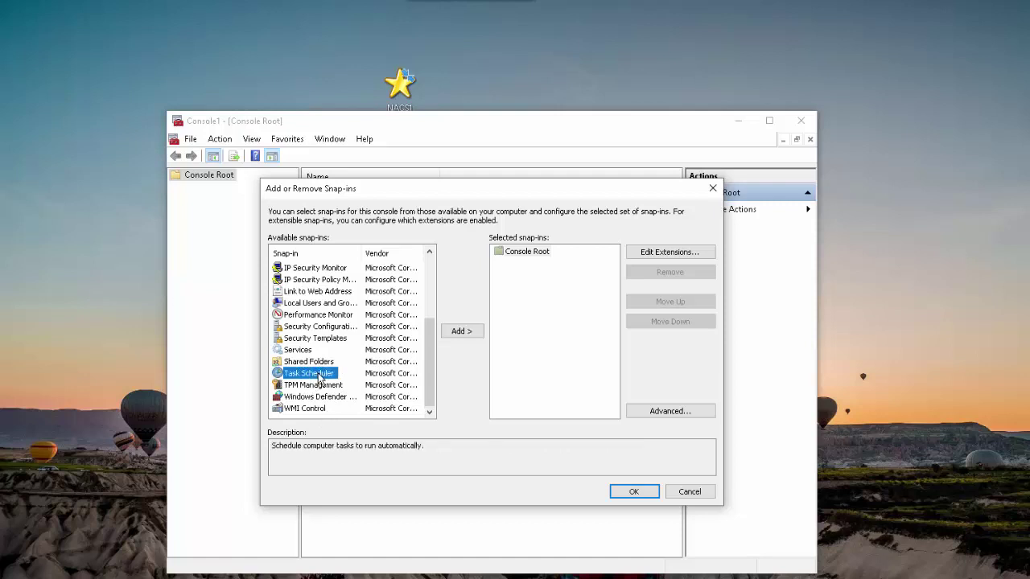
click(470, 336)
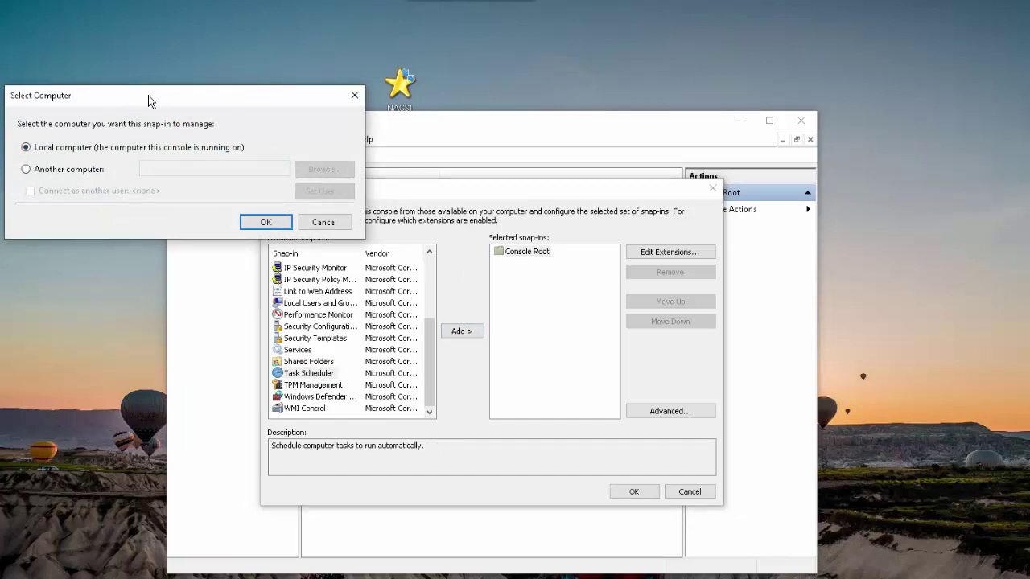
drag(185, 98, 792, 59)
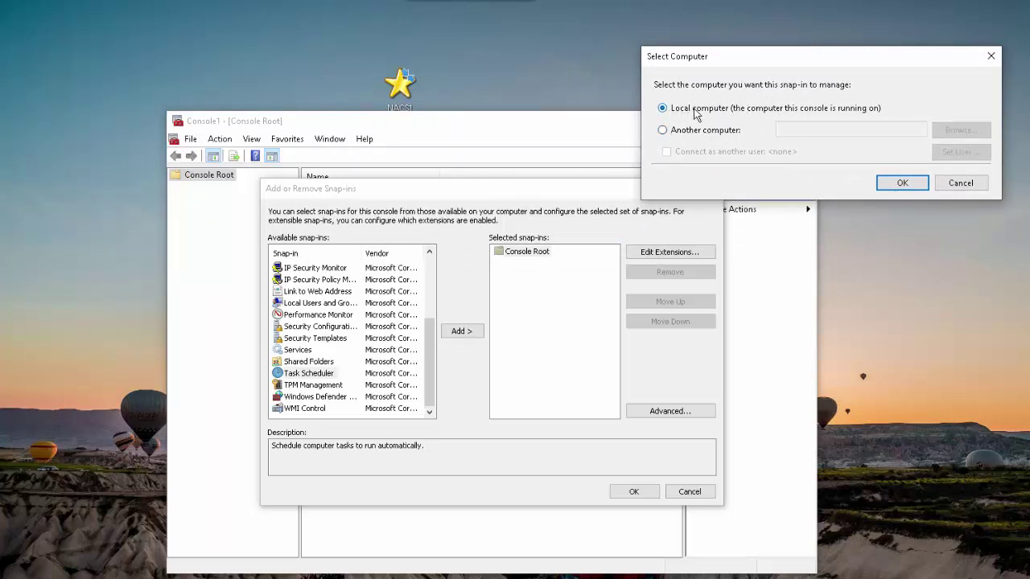
click(902, 183)
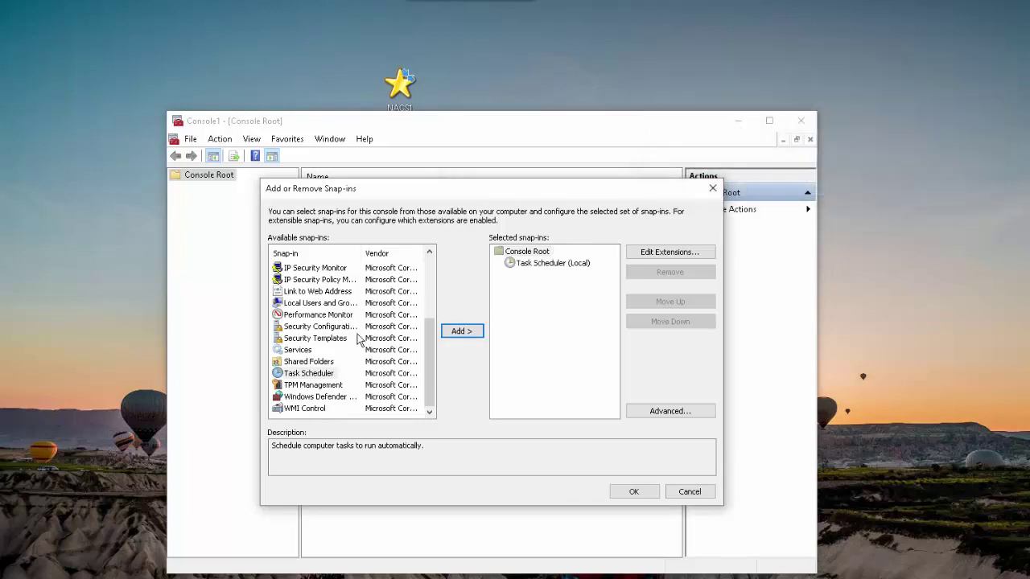
Add the Device Manager snap-in to the selected snap-ins
scroll(332, 318, up, 3)
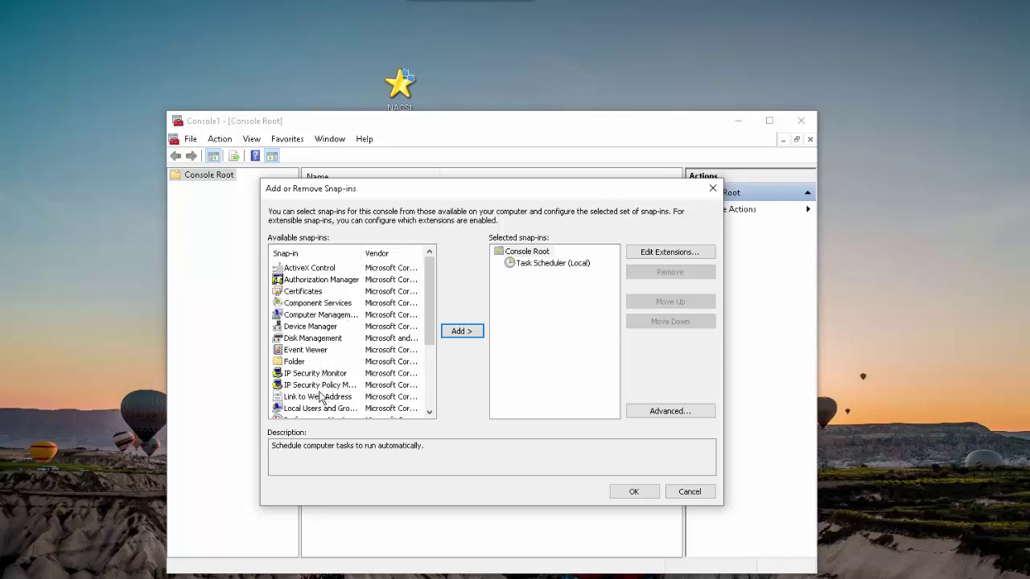
click(325, 327)
click(455, 331)
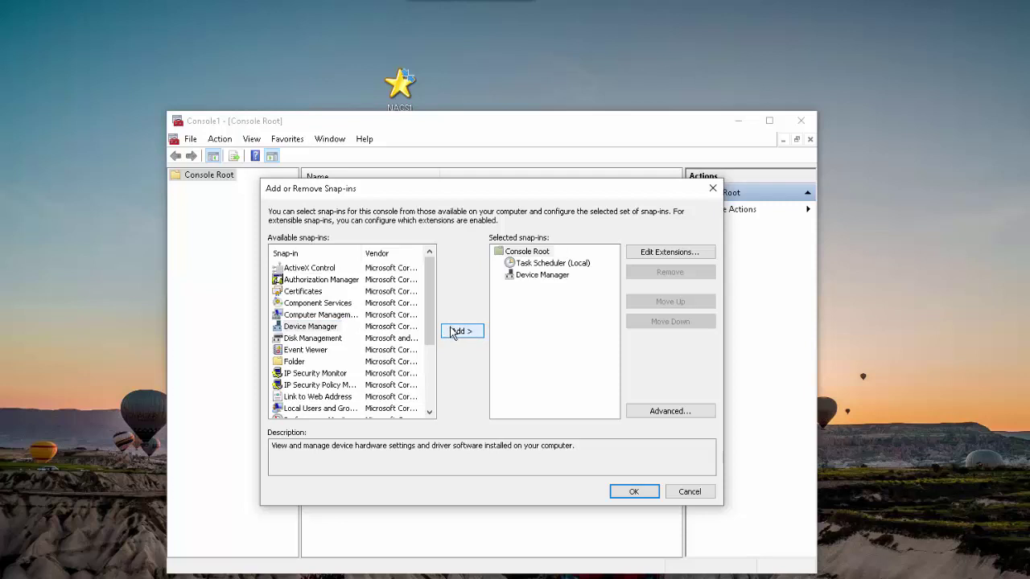
Add a Link to Web Address snap-in for Microsoft's website named "Microsoft's Home Page" and apply the snap-in selection
scroll(328, 322, down, 2)
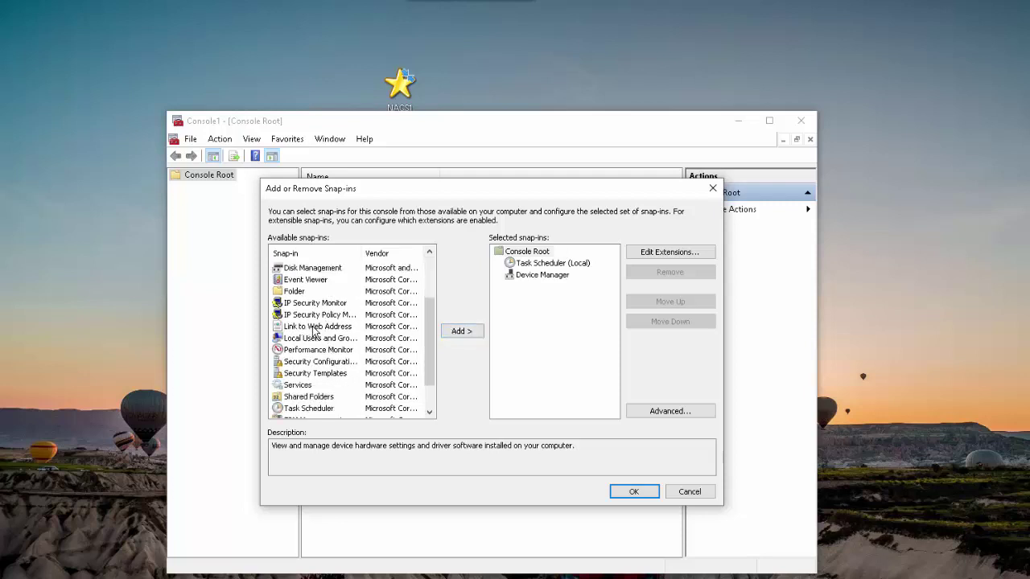
click(316, 330)
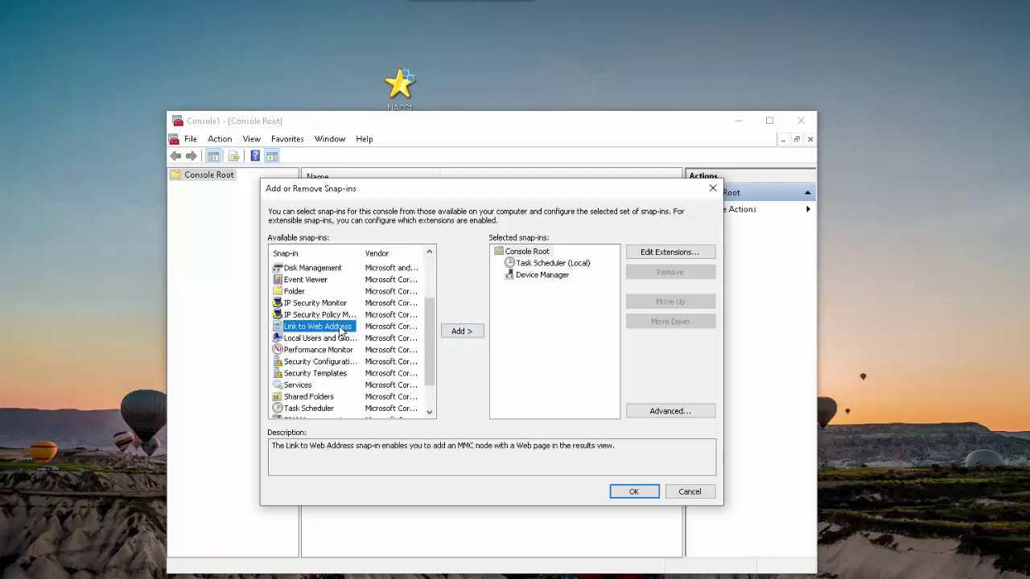
click(462, 333)
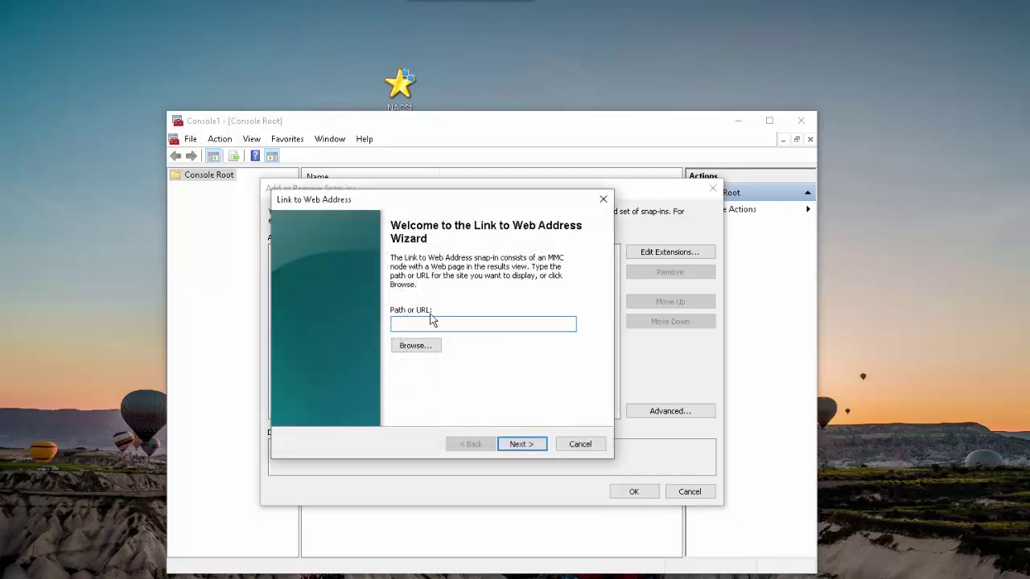
text(www.)
click(523, 445)
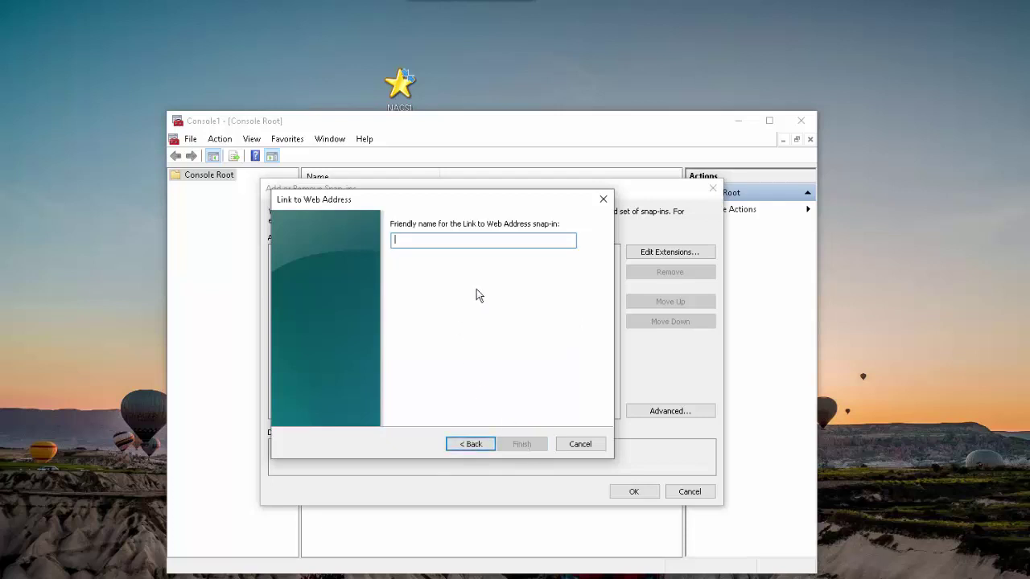
text(Micro)
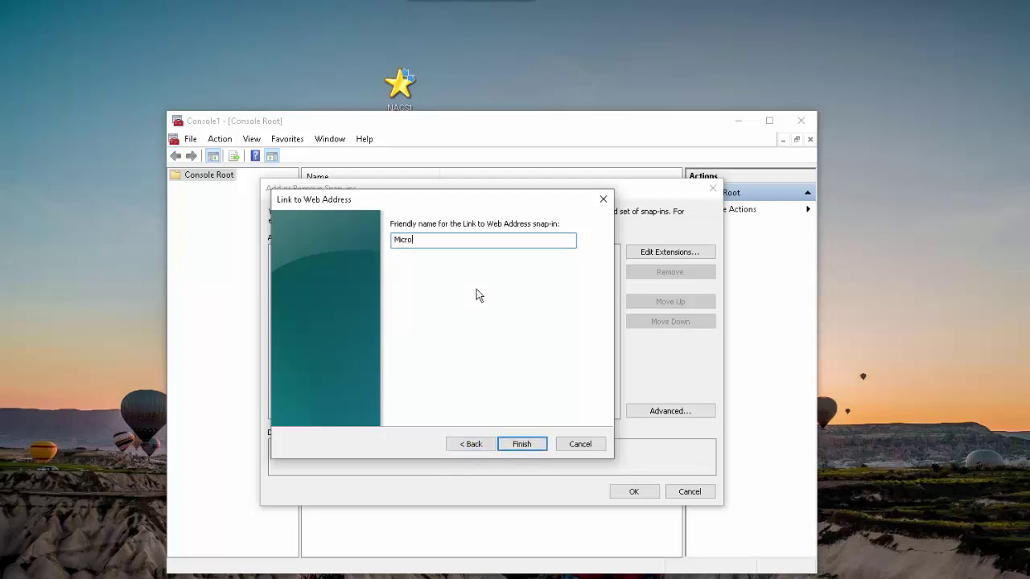
text(soft's Home Page)
click(521, 444)
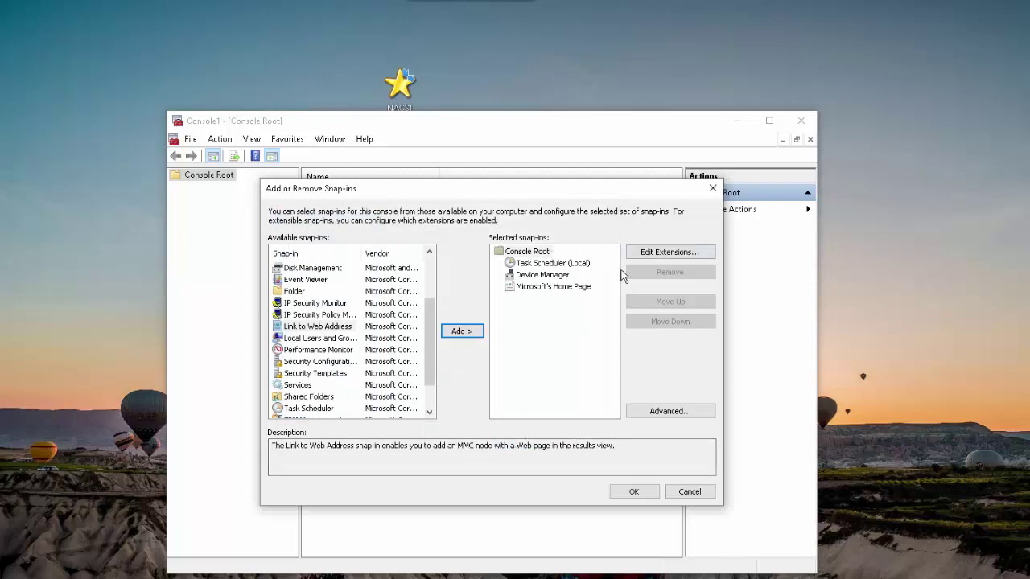
click(632, 491)
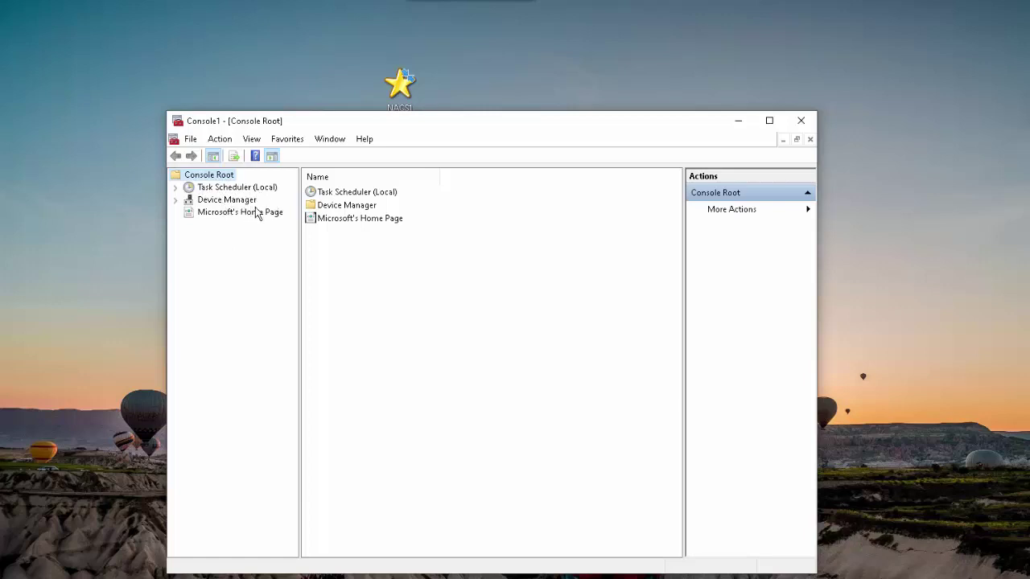
View the Task Scheduler, Device Manager and Microsoft's Home Page nodes, declining to continue running scripts on the web page
click(215, 191)
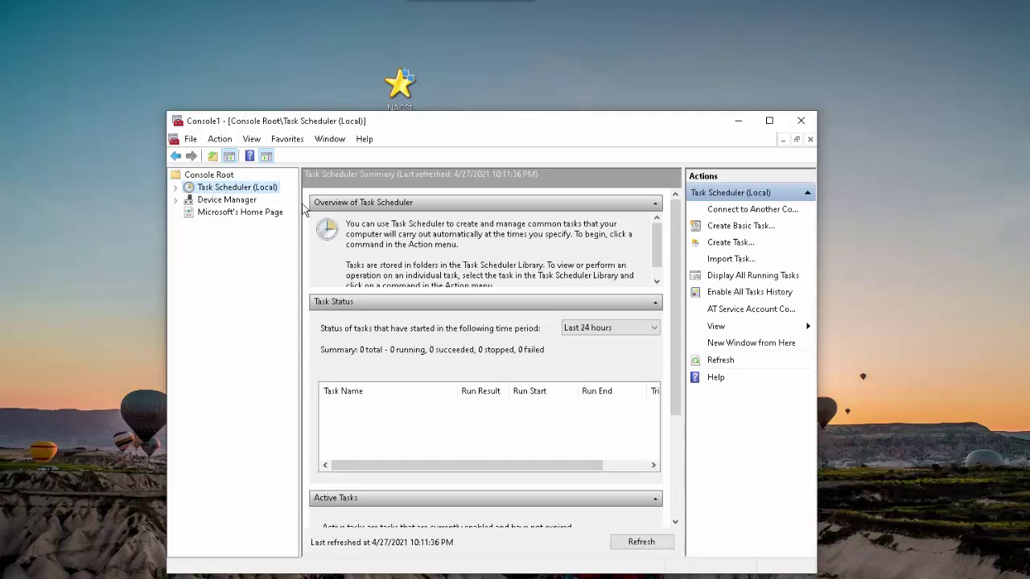
click(225, 200)
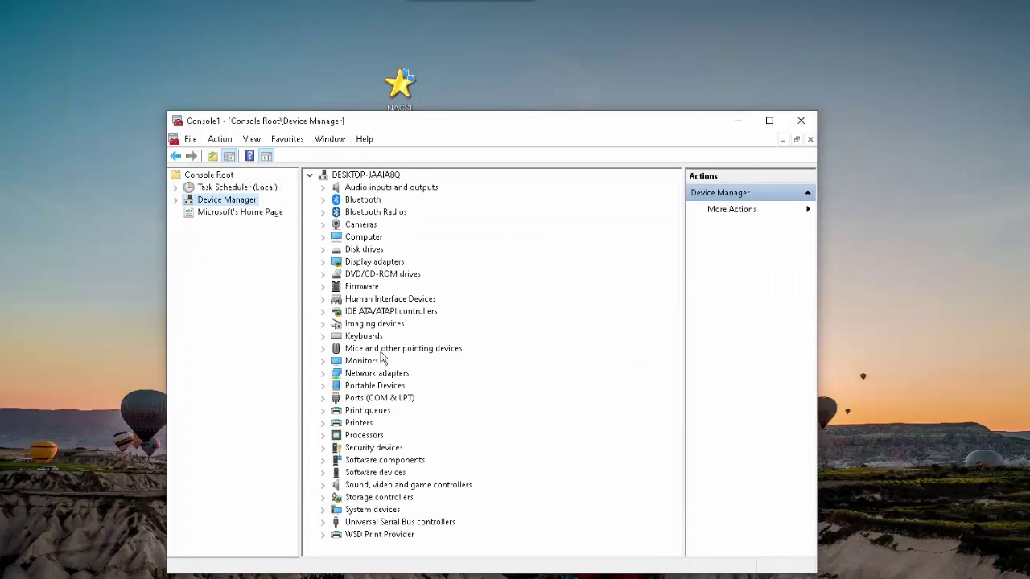
click(222, 214)
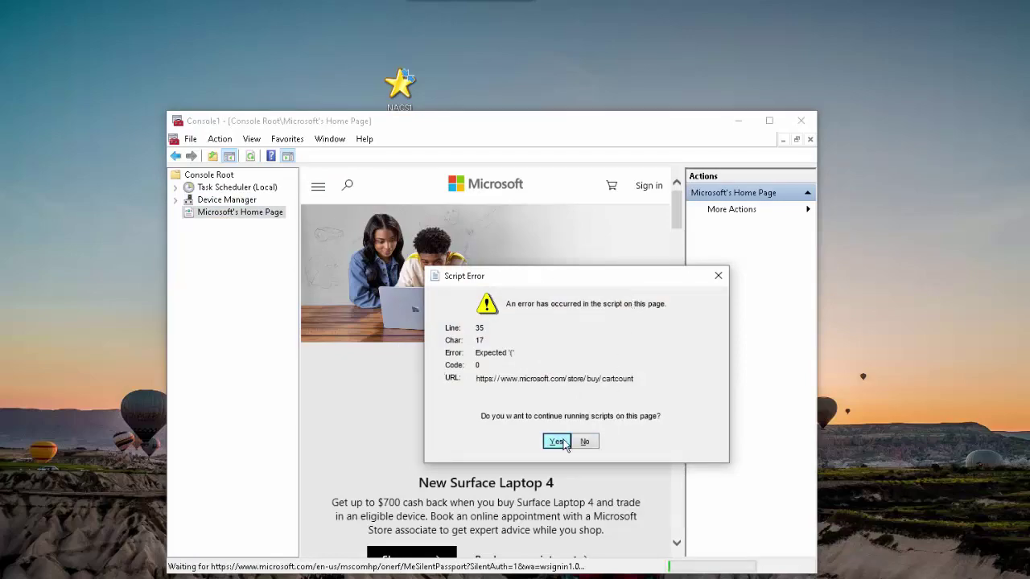
click(584, 440)
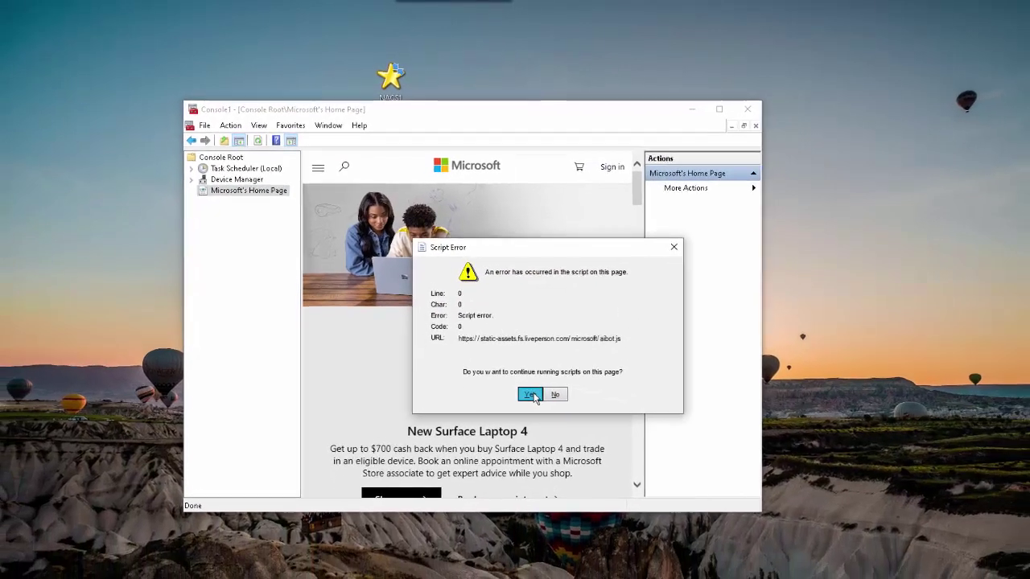
click(579, 440)
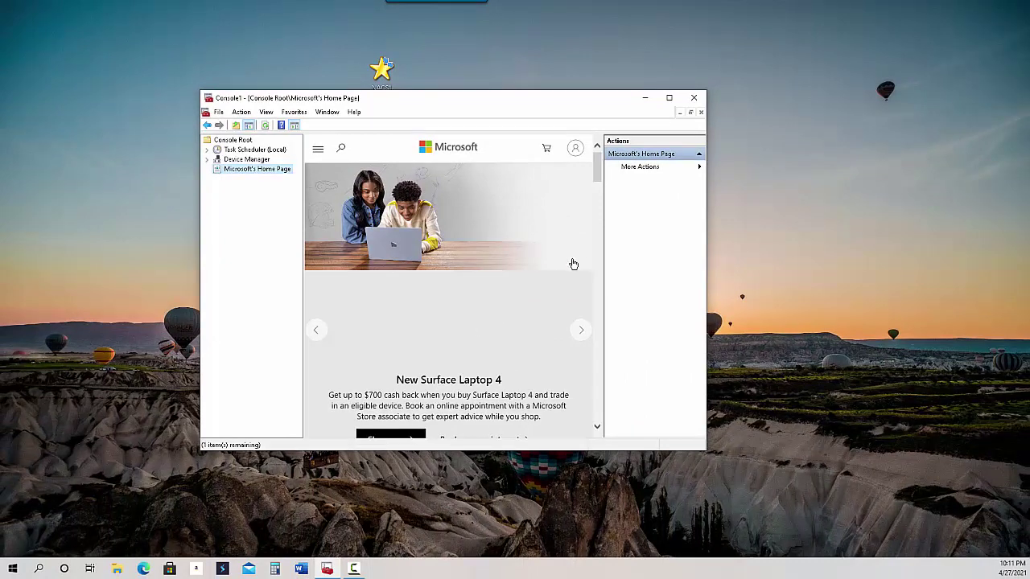
Maximize the console window and widen both the Actions pane and the console tree
click(669, 98)
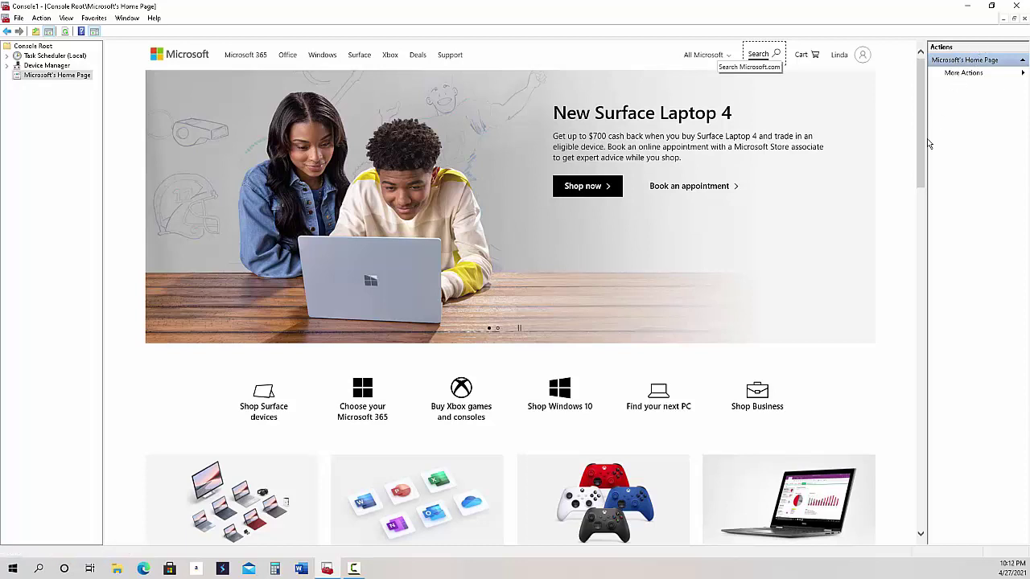
drag(924, 206, 858, 206)
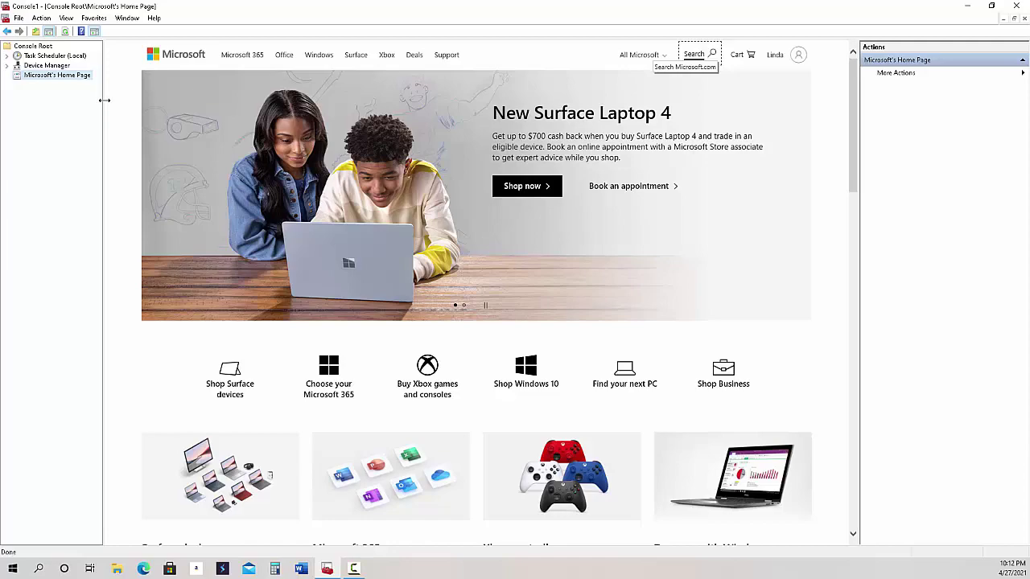
drag(99, 101, 149, 104)
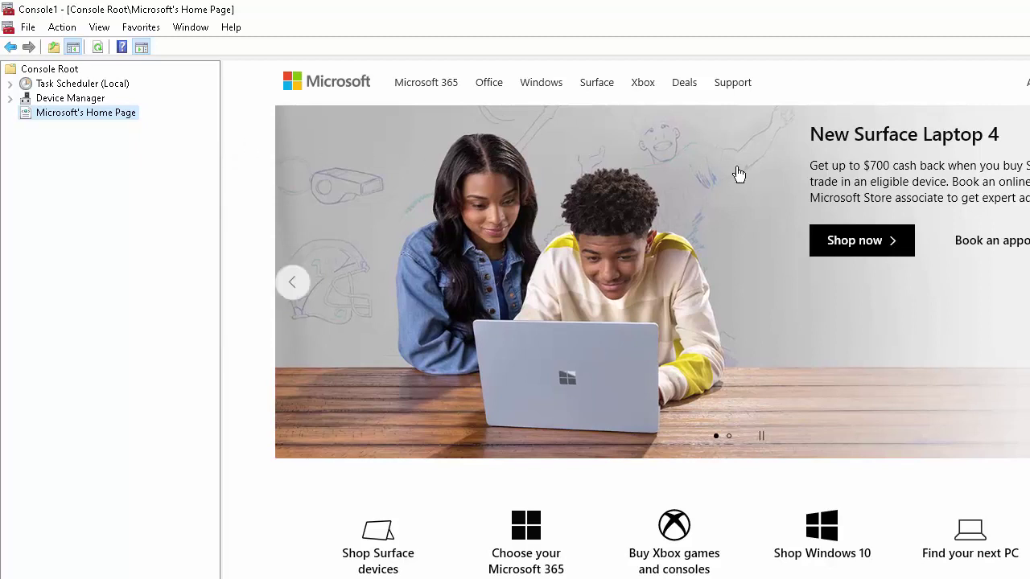
Save the console as "Daily Tasks" in the Windows Administrative Tools folder
click(29, 29)
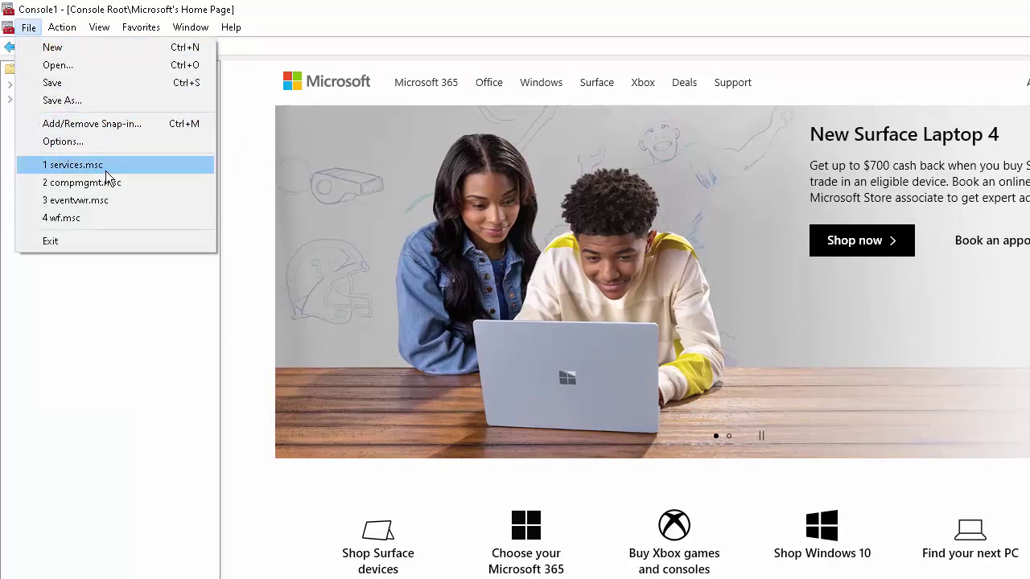
click(87, 98)
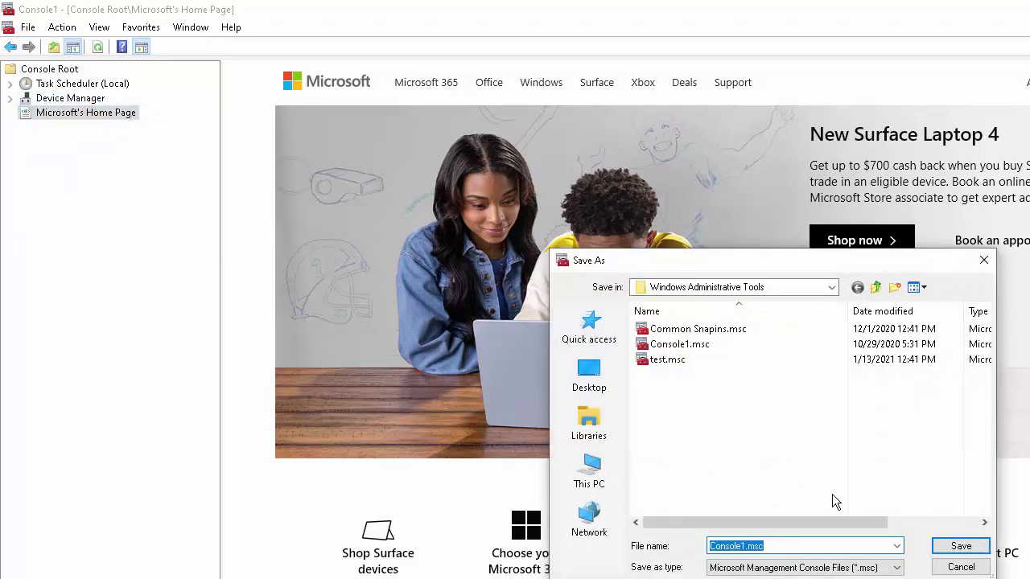
text(Dail)
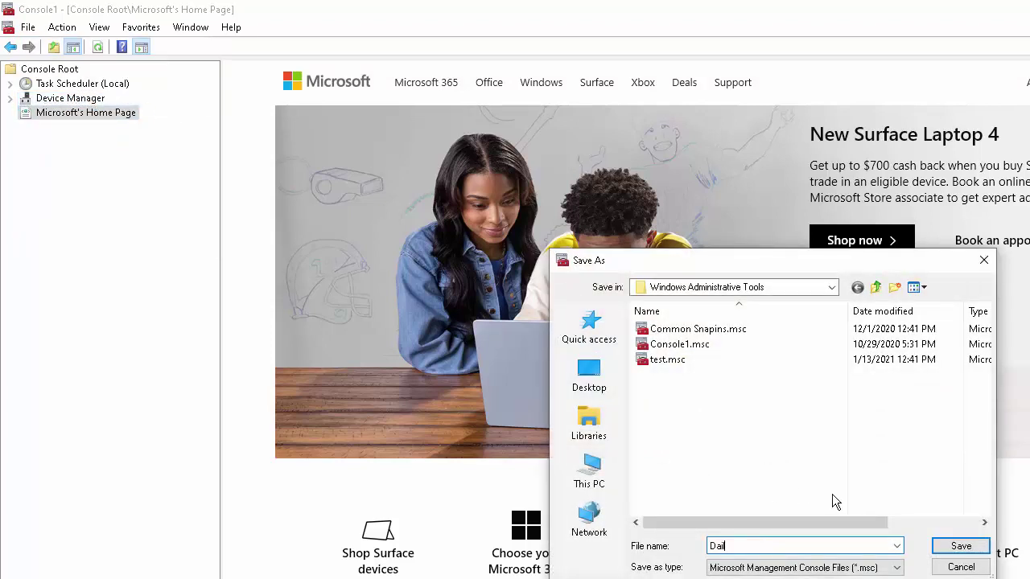
text(y Tasks)
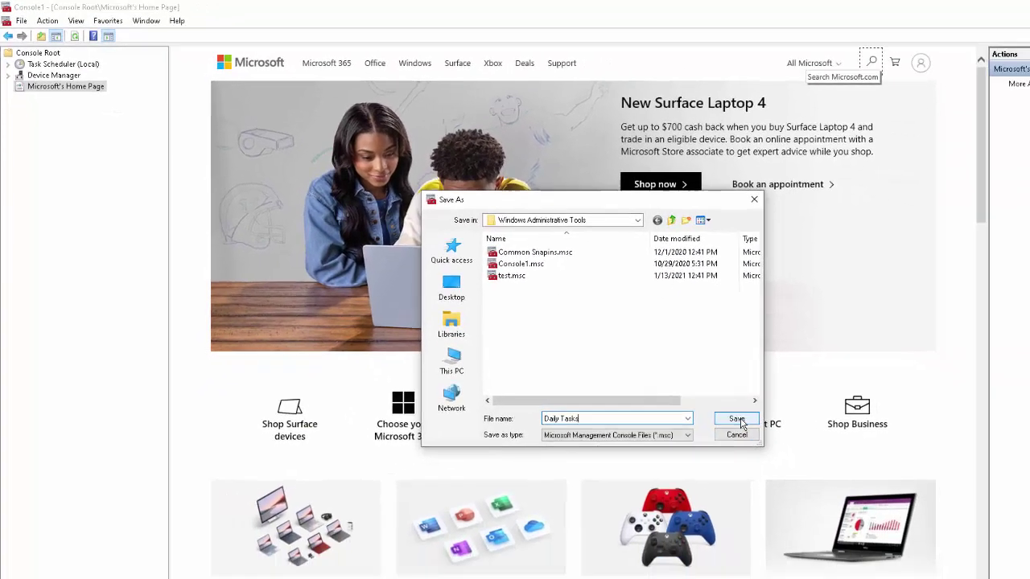
click(738, 420)
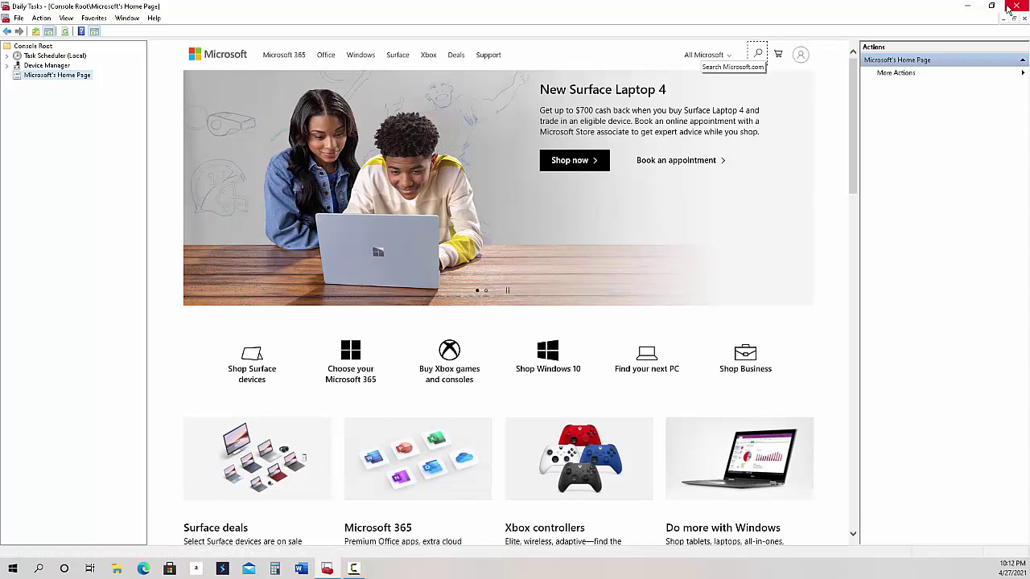
Create a new console and add a Folder snap-in under Console Root
click(20, 19)
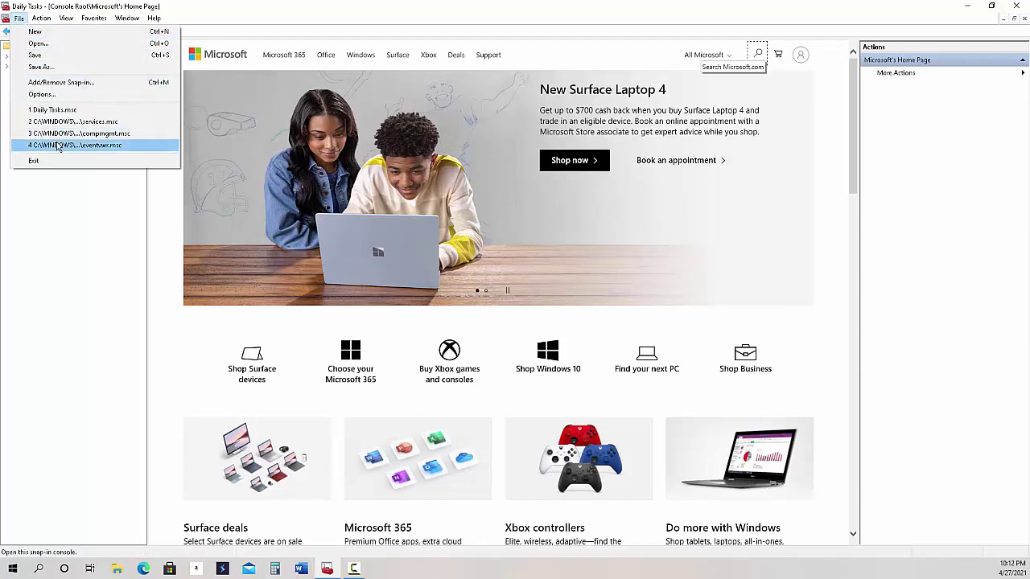
click(56, 35)
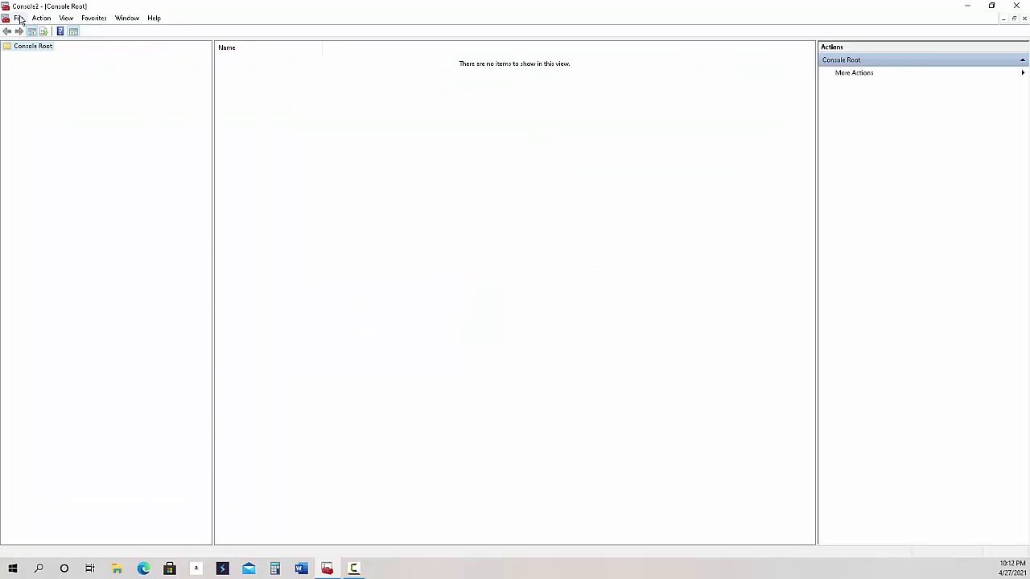
click(19, 18)
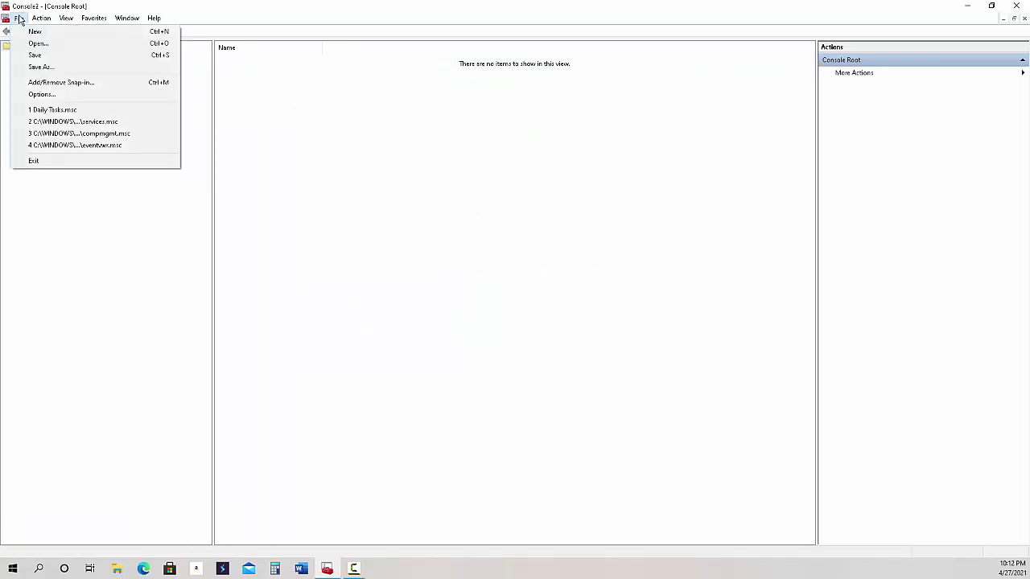
click(58, 83)
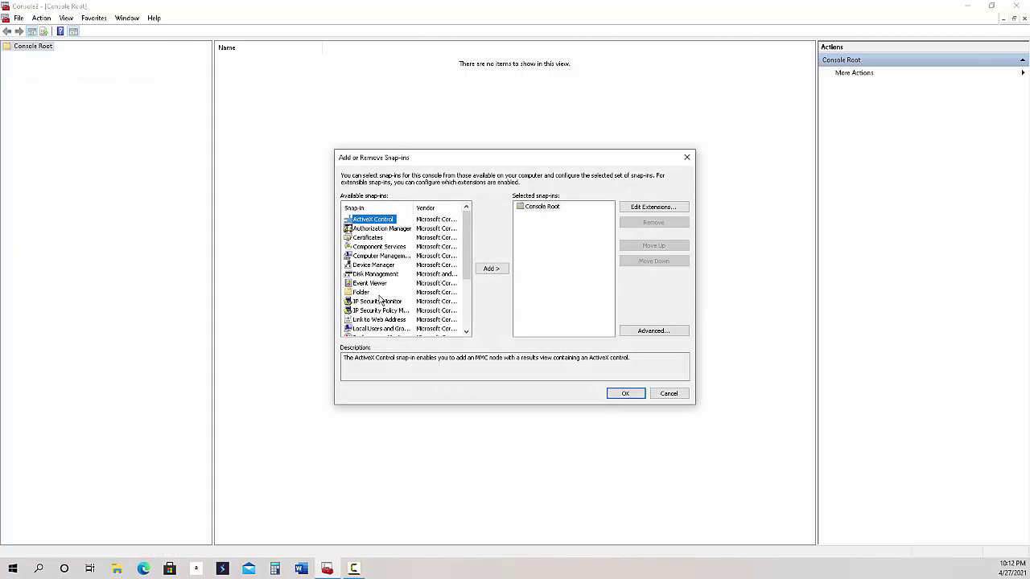
click(363, 293)
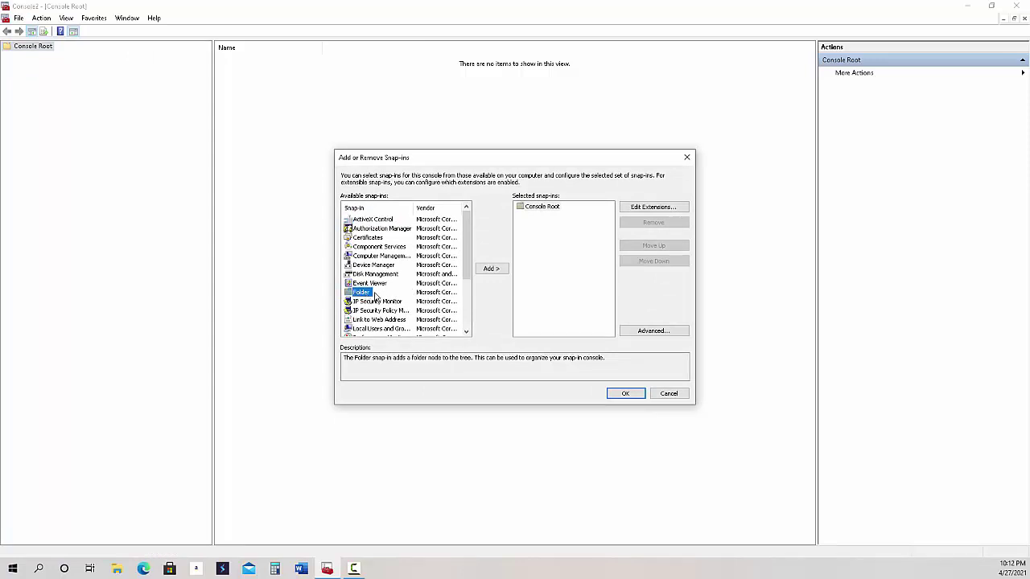
click(492, 269)
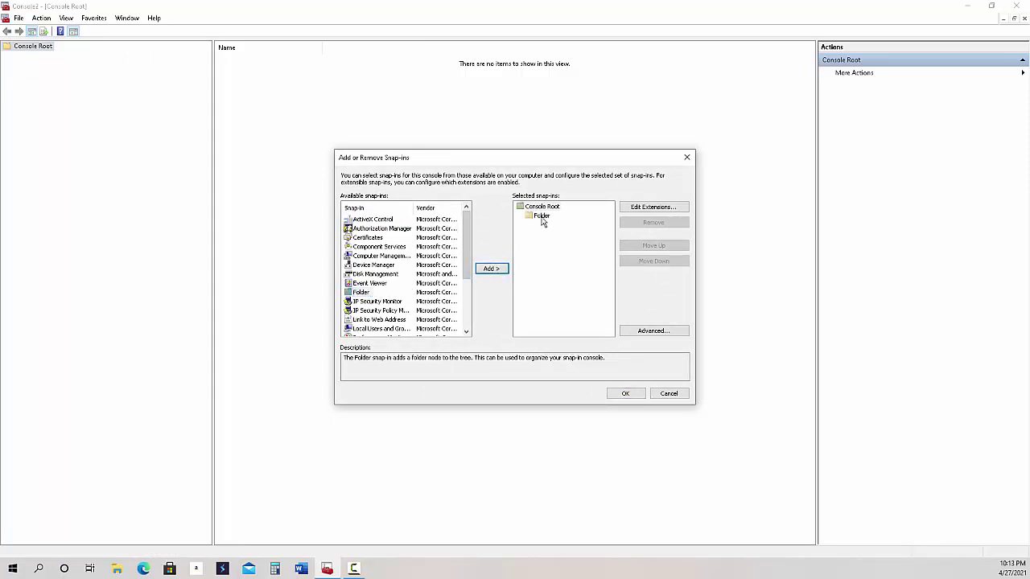
Enable the advanced option that allows changing the parent snap-in
click(652, 331)
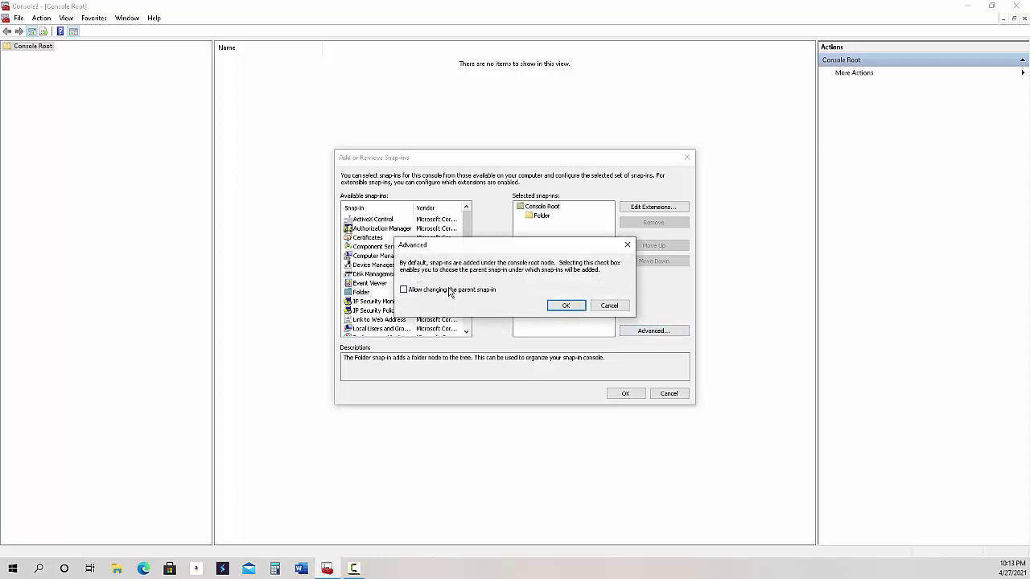
click(441, 292)
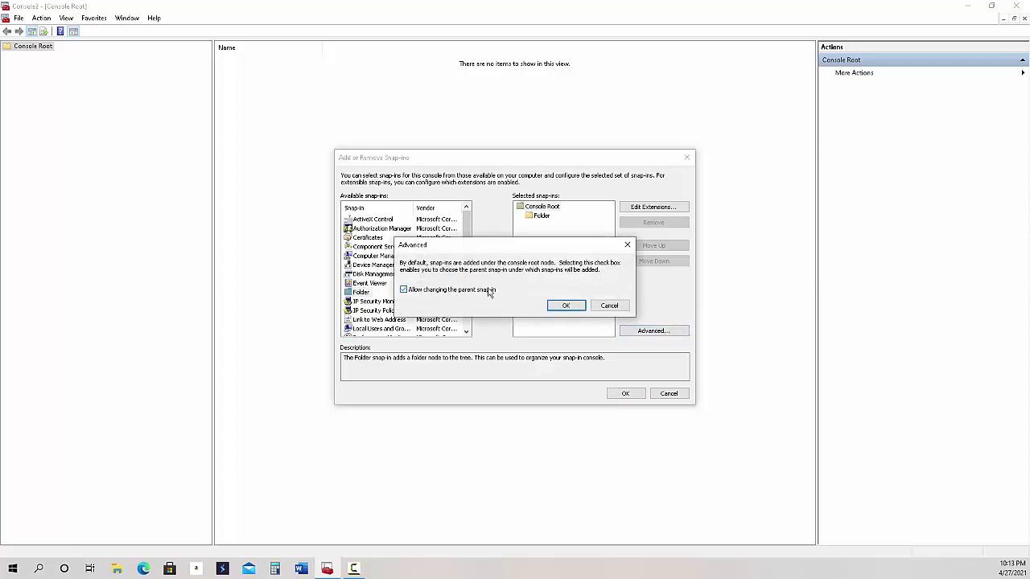
click(573, 306)
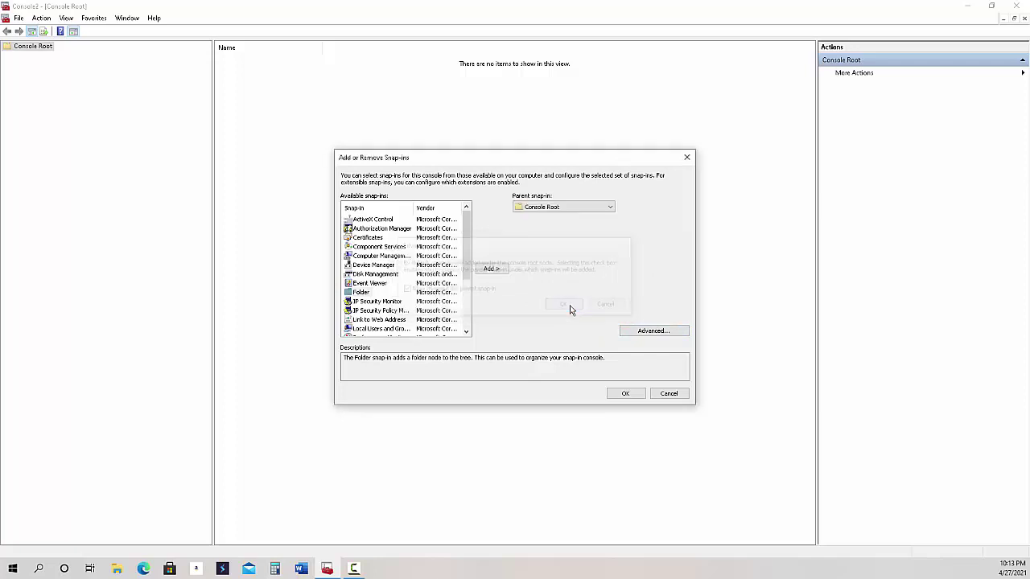
Set the folder as parent and add Device Manager and Event Viewer for the local computer beneath it
click(580, 209)
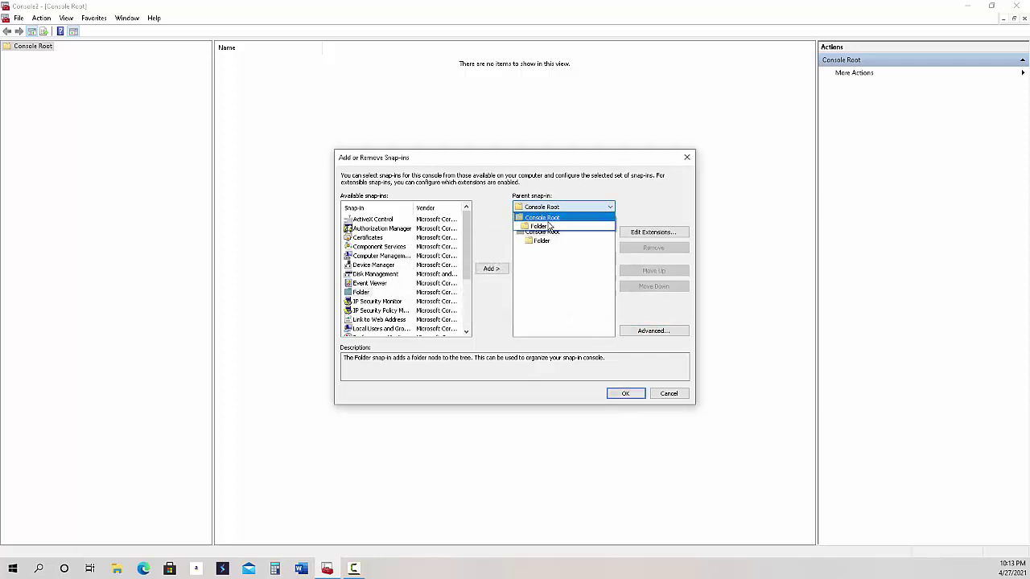
click(550, 226)
click(542, 241)
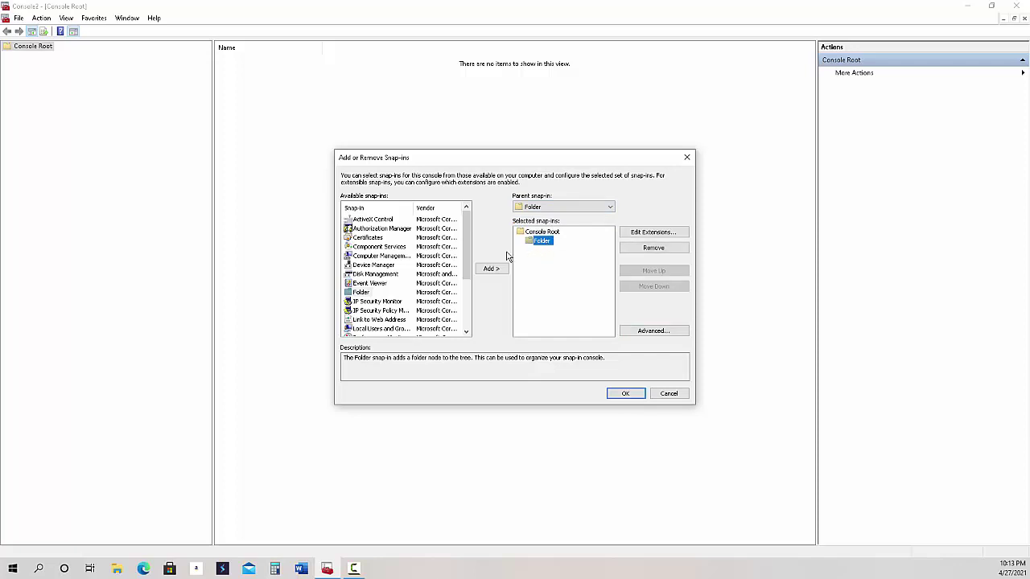
click(390, 268)
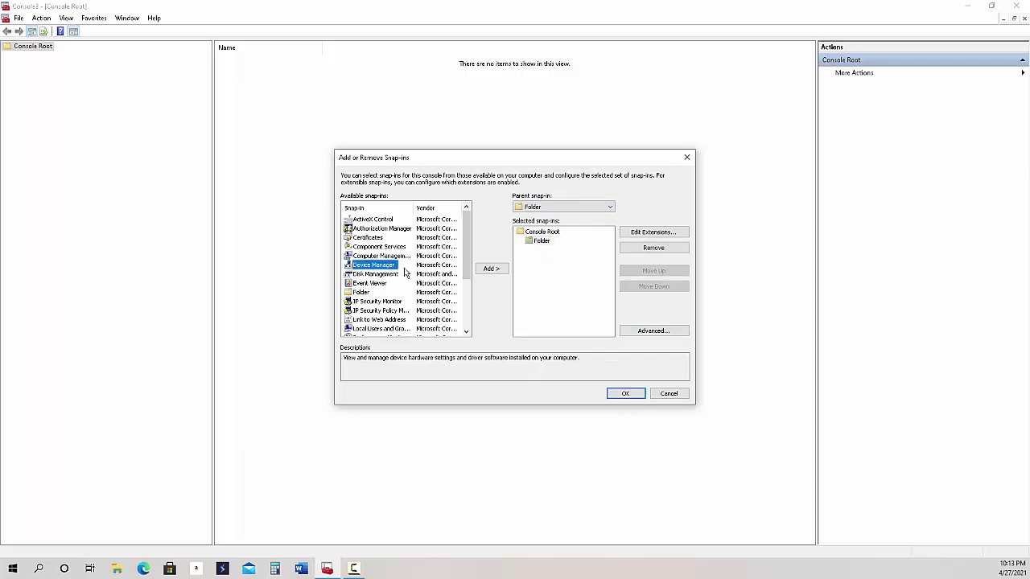
click(487, 269)
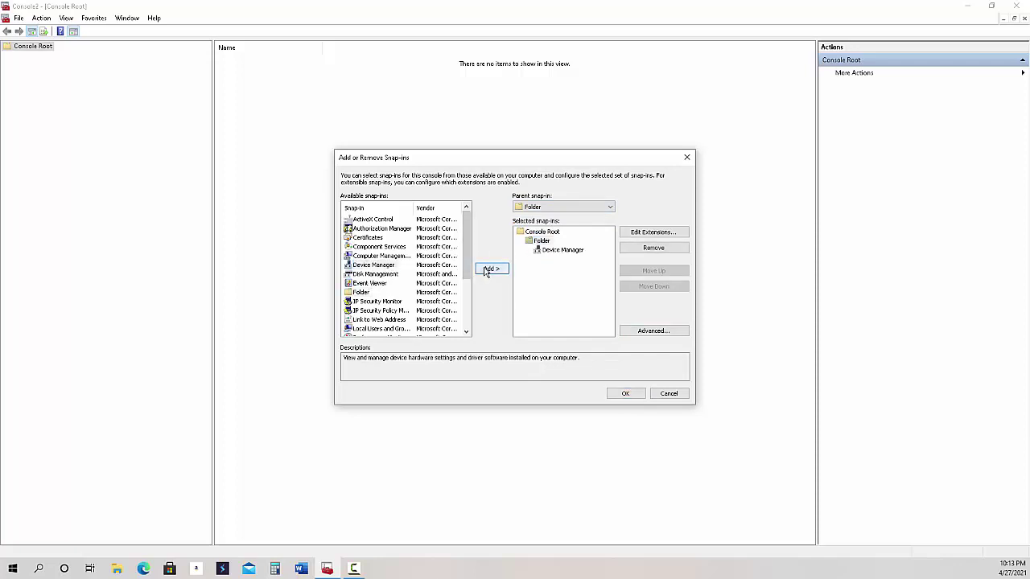
click(381, 283)
click(491, 270)
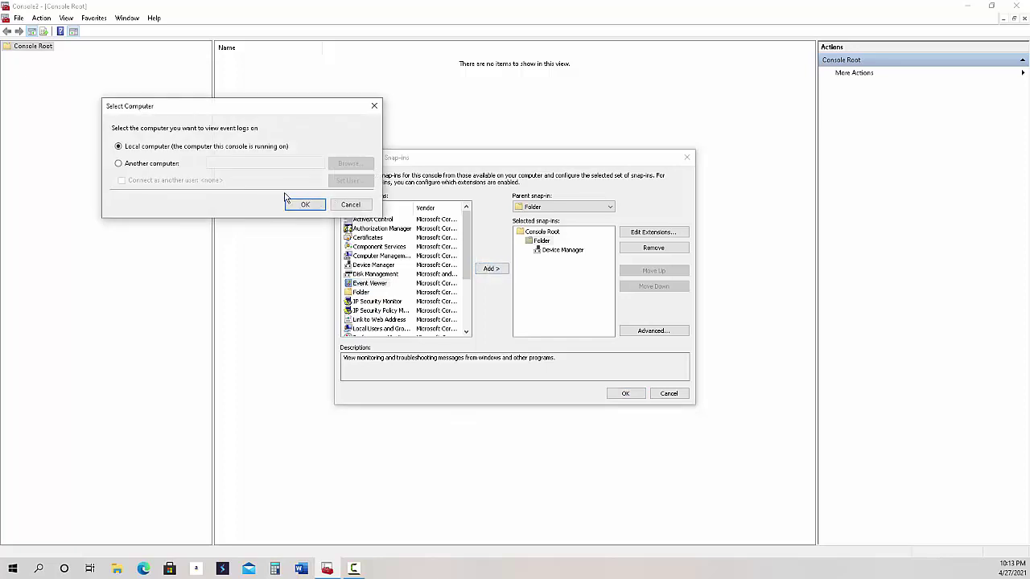
click(313, 204)
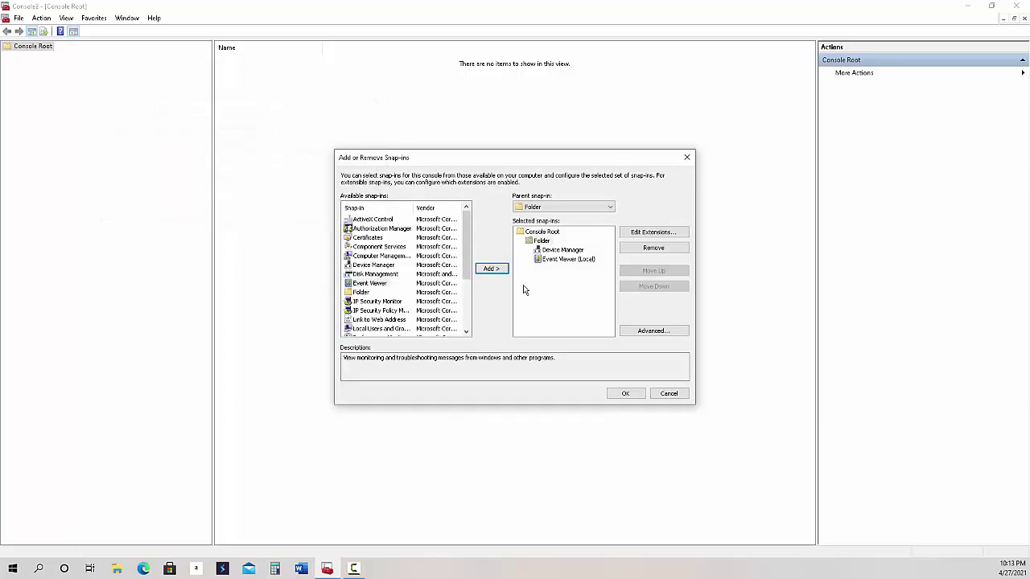
Set the parent snap-in back to Console Root and add a second Folder snap-in
click(541, 233)
click(571, 208)
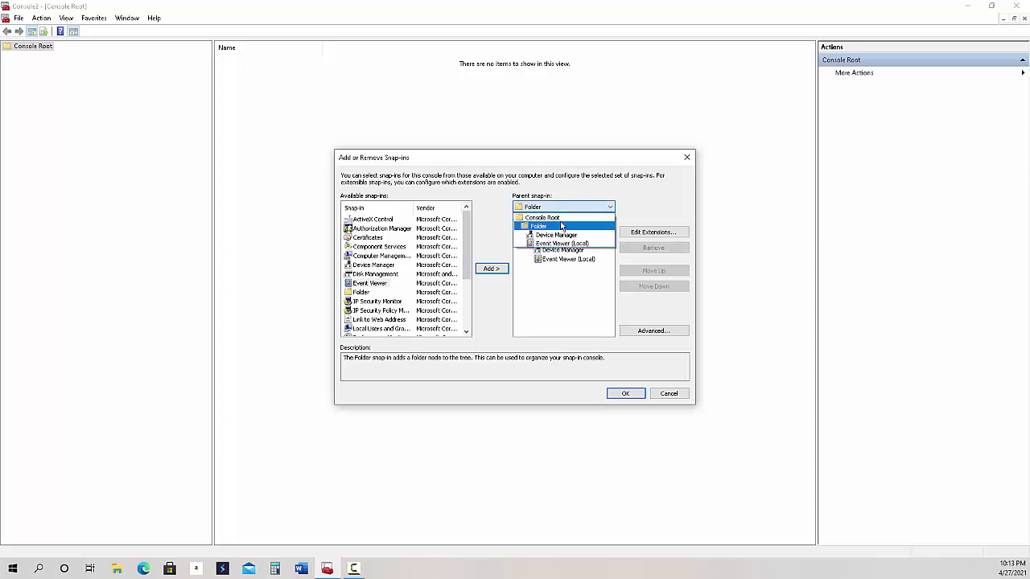
click(563, 221)
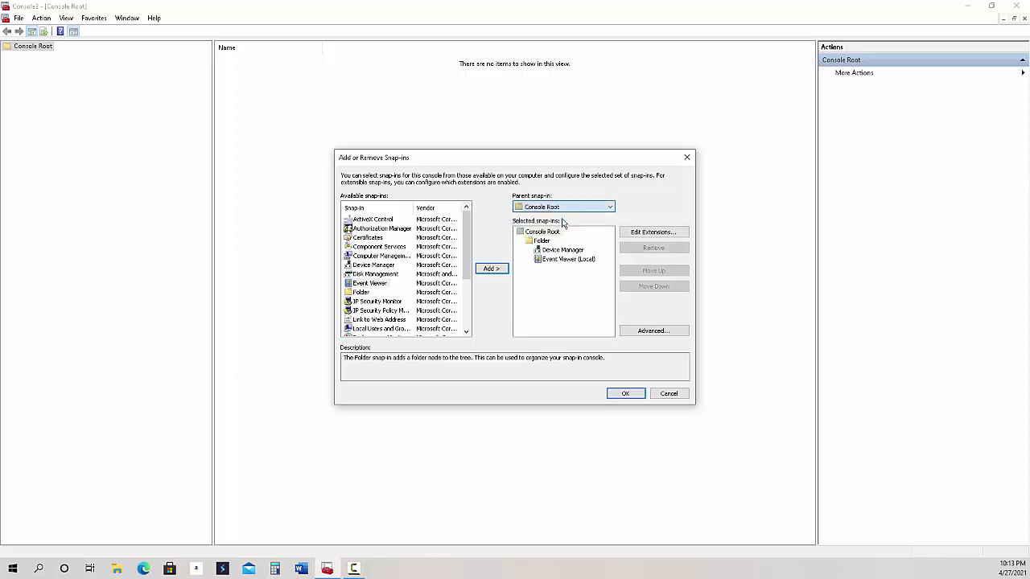
click(362, 292)
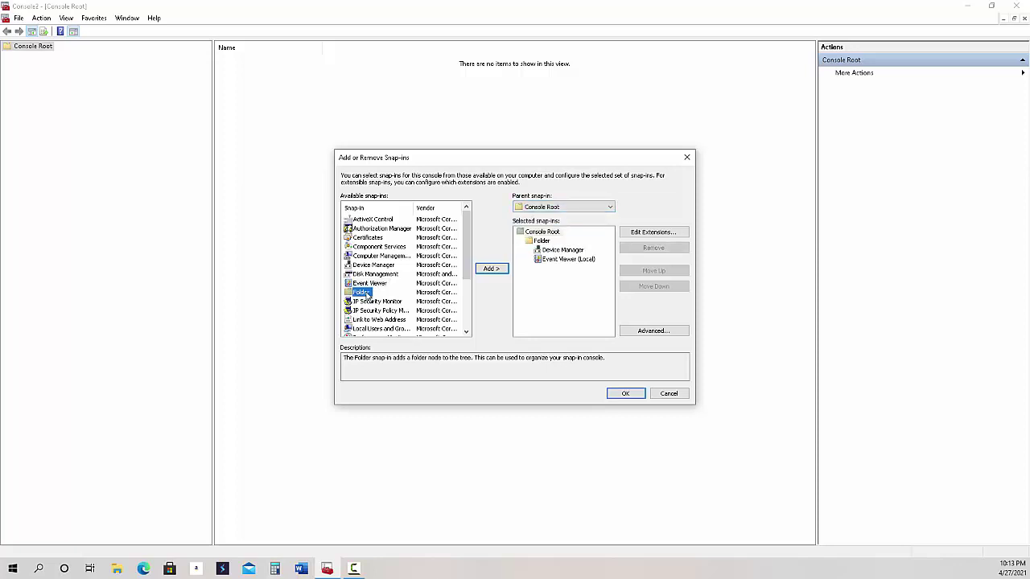
click(493, 270)
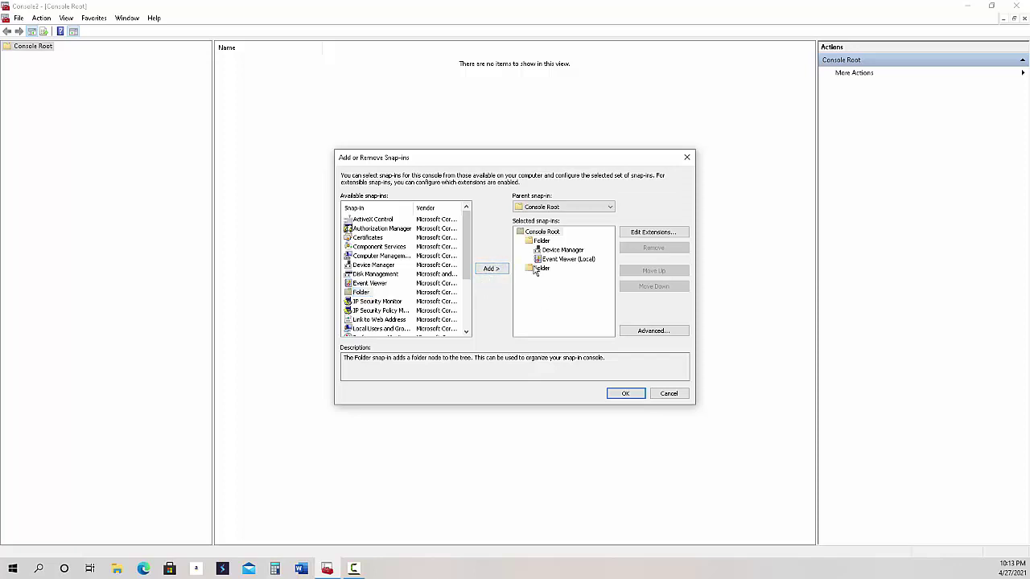
Set the second folder as parent and add Disk Management for this computer beneath it
click(549, 208)
click(545, 256)
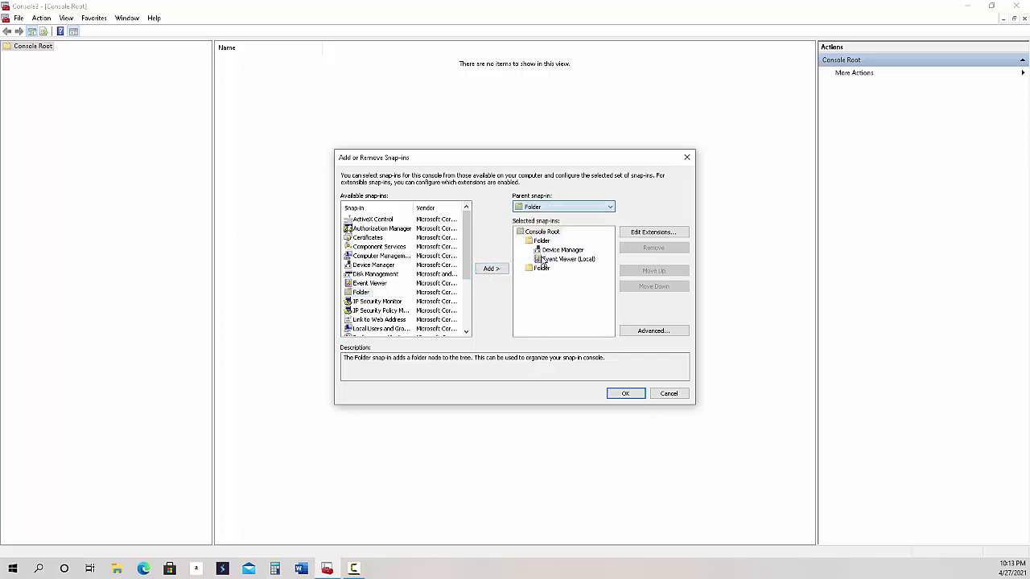
click(541, 268)
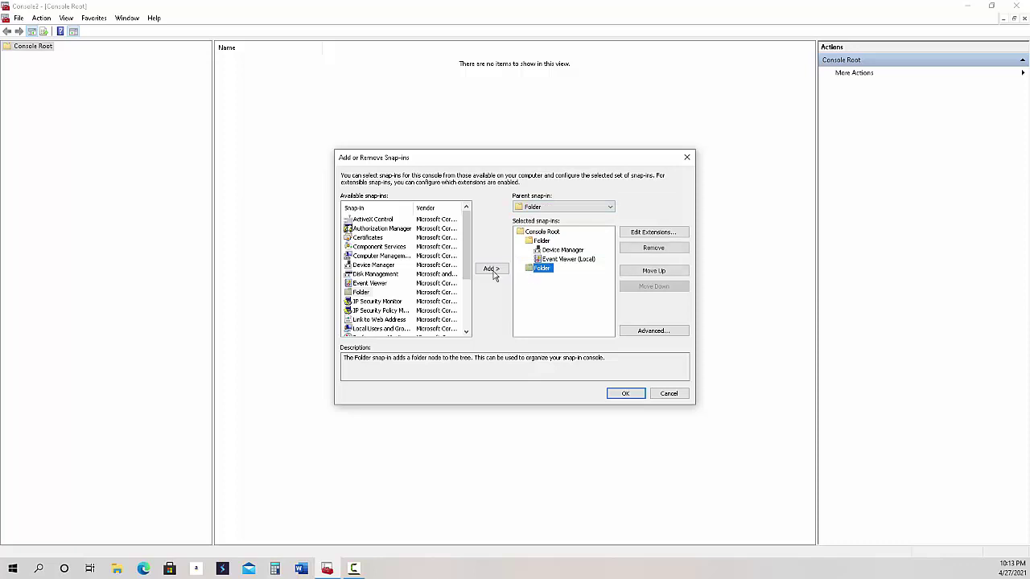
click(376, 274)
click(491, 269)
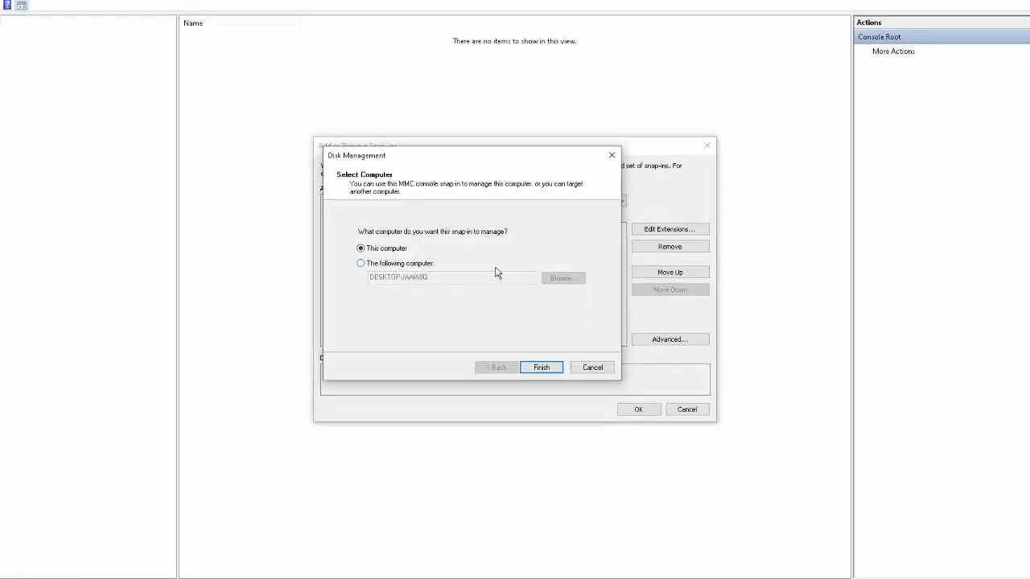
click(541, 367)
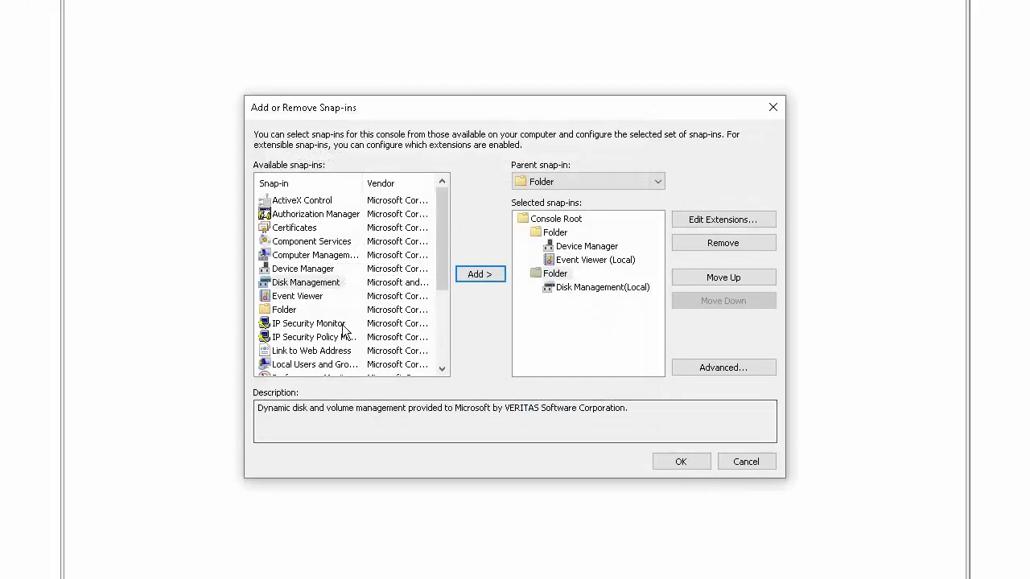
Add Computer Management for the local computer to the second folder and apply the snap-in selection
click(325, 255)
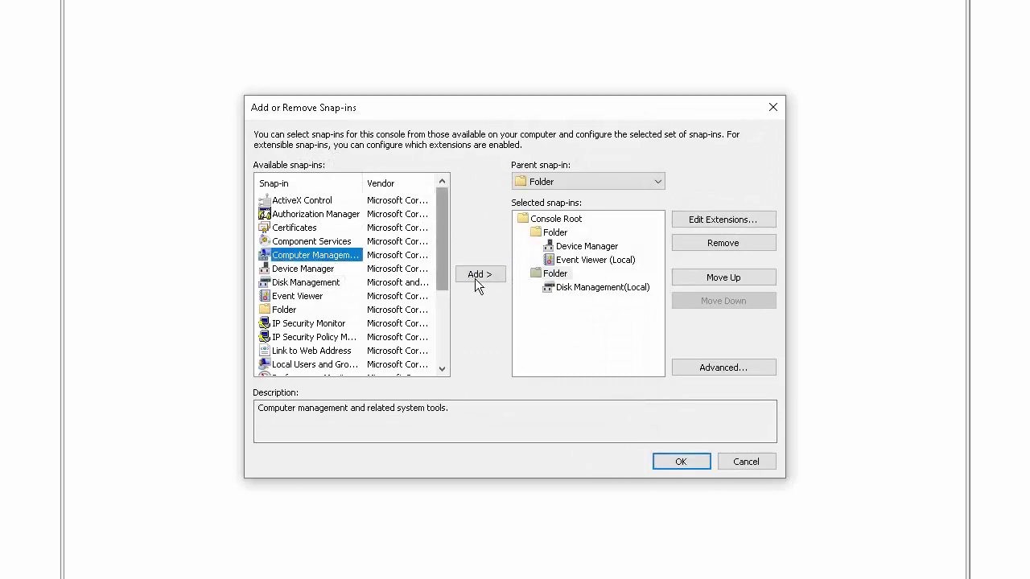
click(480, 275)
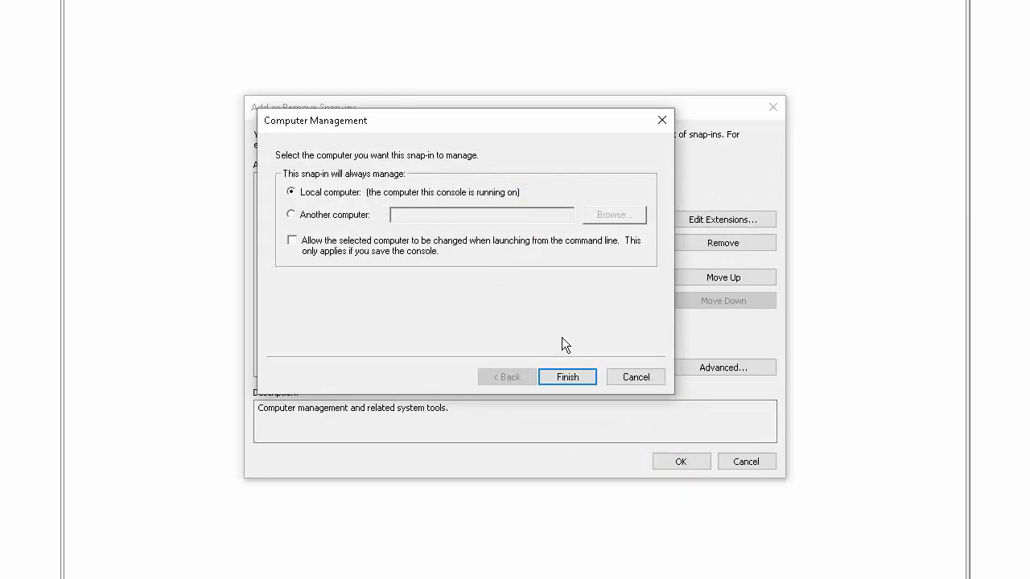
click(567, 377)
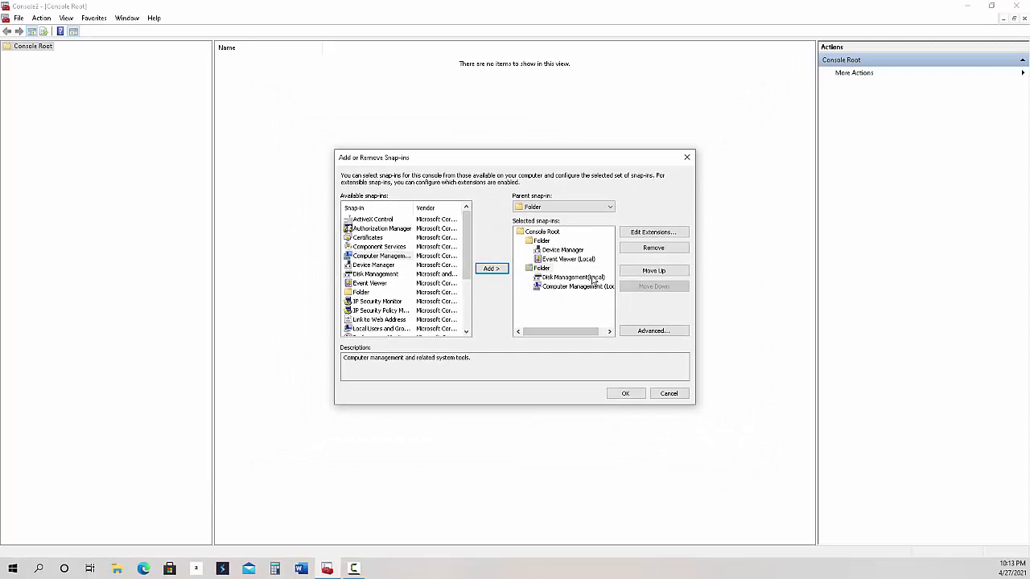
click(621, 395)
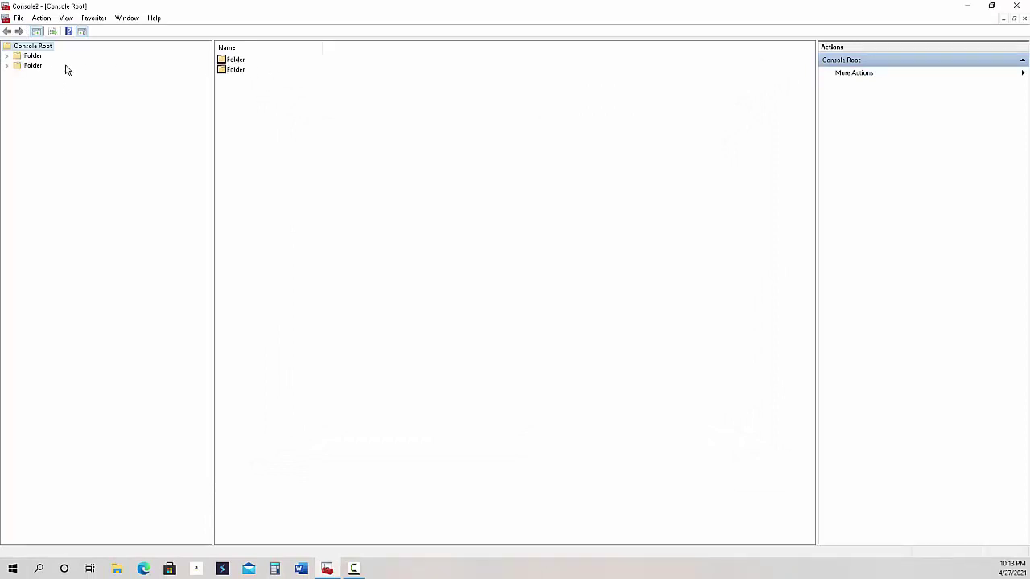
Examine the snap-ins inside both folders in the console tree, then collapse the folders
double_click(232, 61)
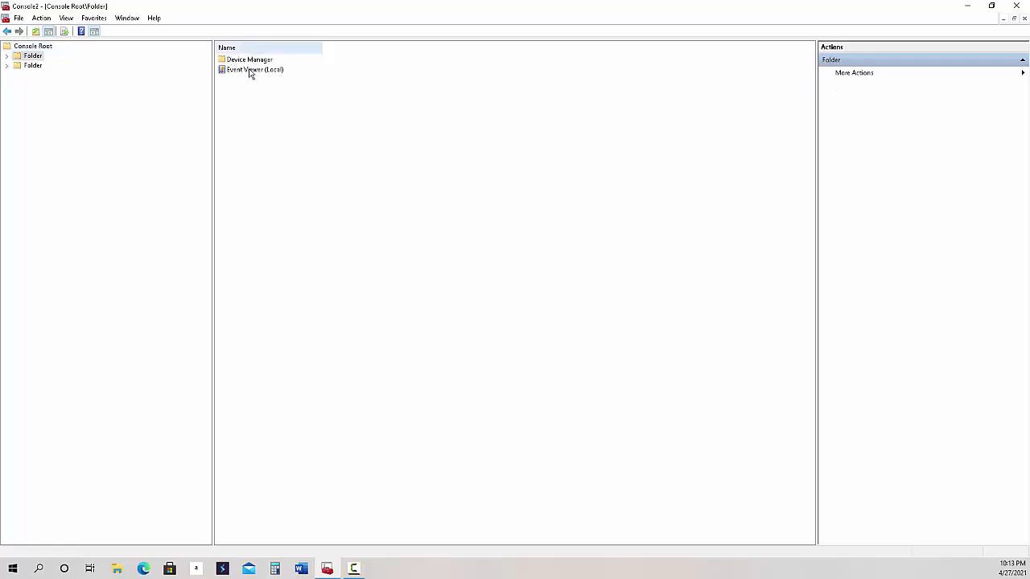
double_click(32, 65)
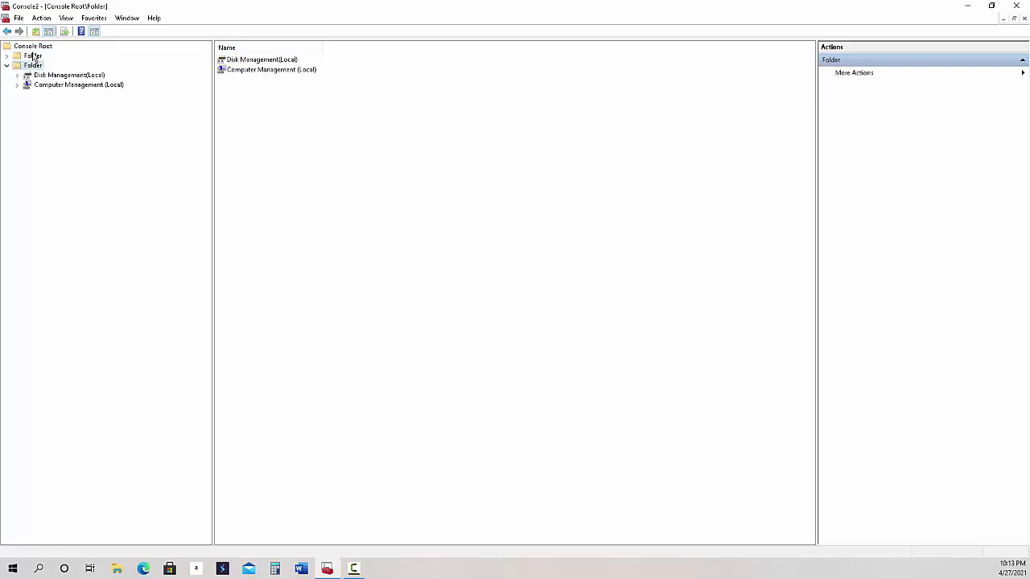
double_click(33, 56)
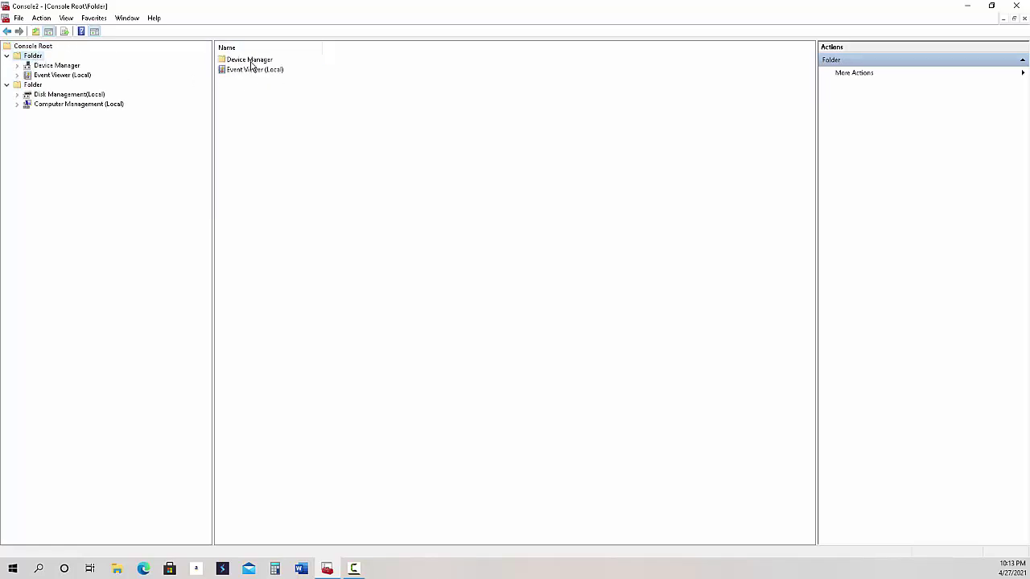
click(6, 56)
click(6, 65)
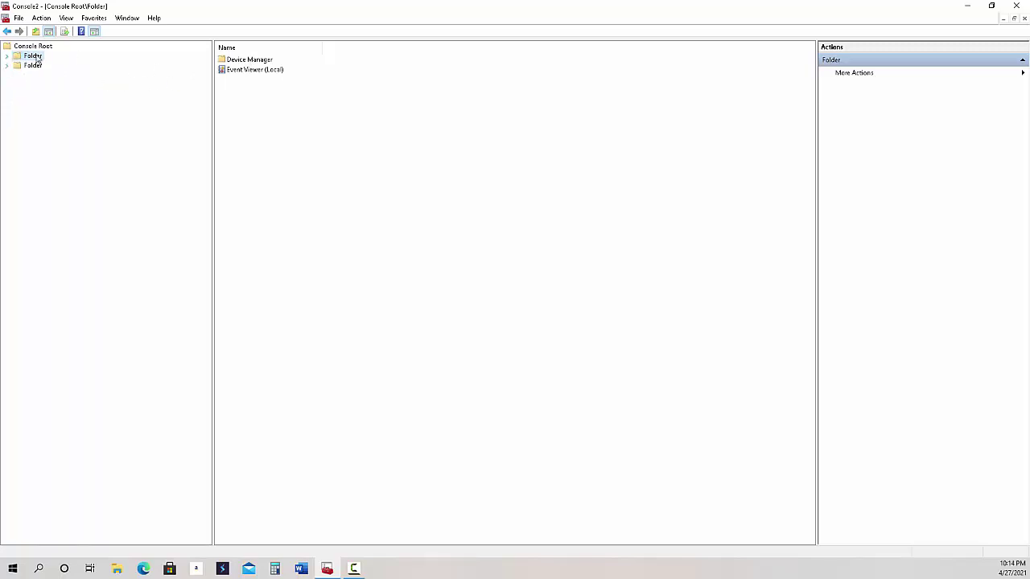
Rename the first folder under Console Root, which holds Device Manager and Event Viewer, as "Utilities"
click(25, 47)
click(236, 60)
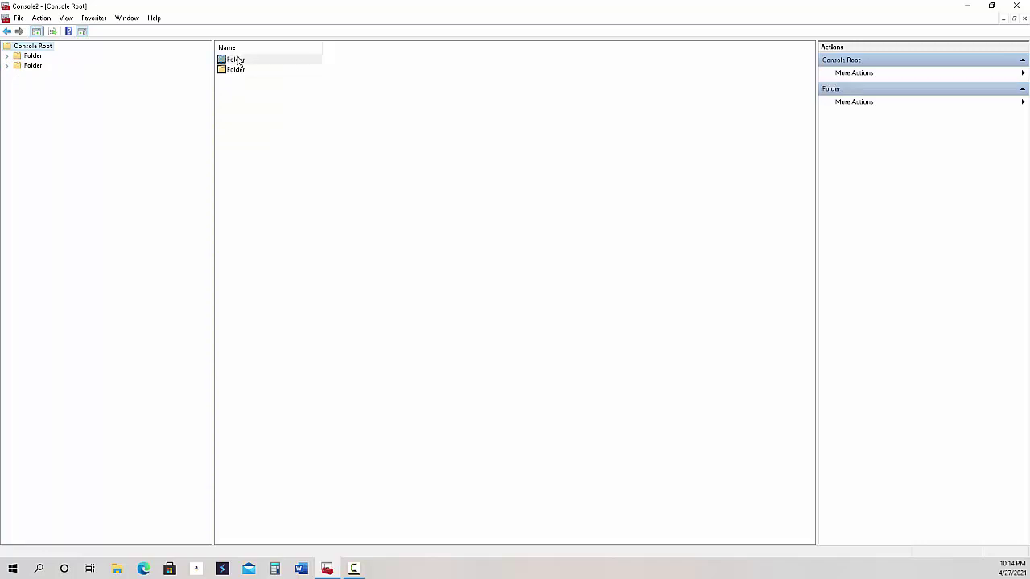
right_click(243, 60)
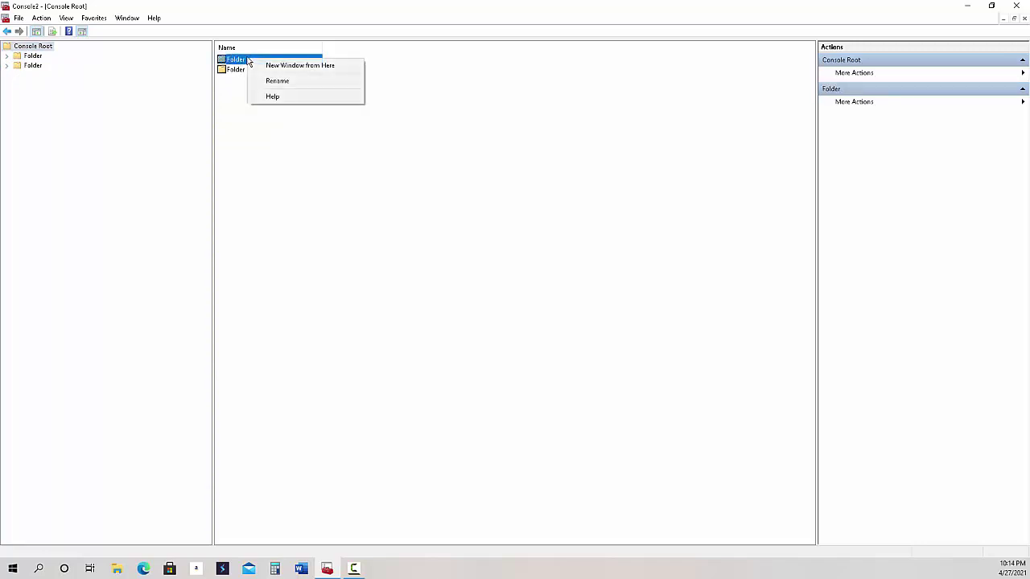
click(296, 82)
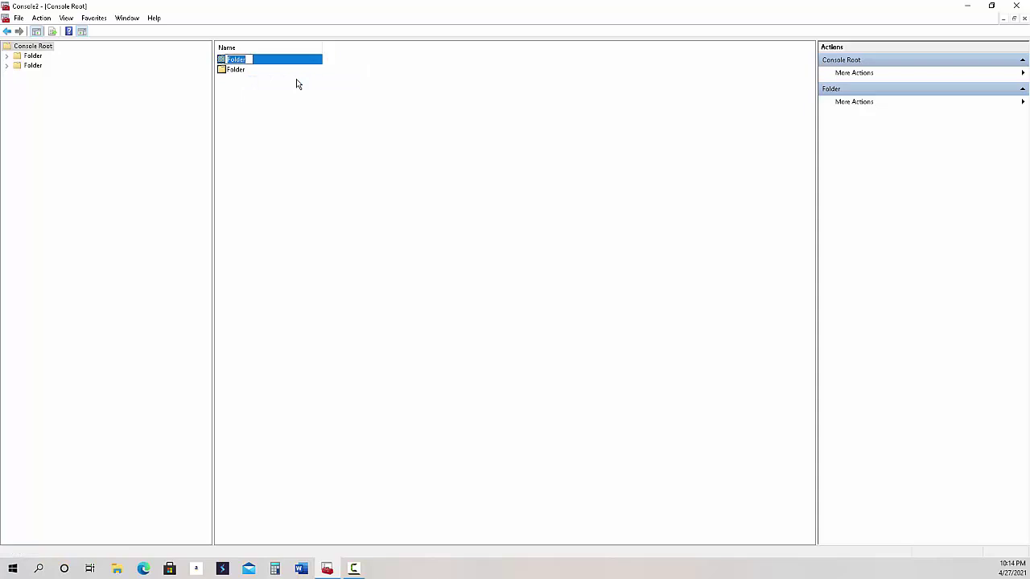
text(Utilities)
key(Return)
Rename the second folder under Console Root, which holds Disk Management and Computer Management, as "Computer Management and Disk Drives"
double_click(235, 71)
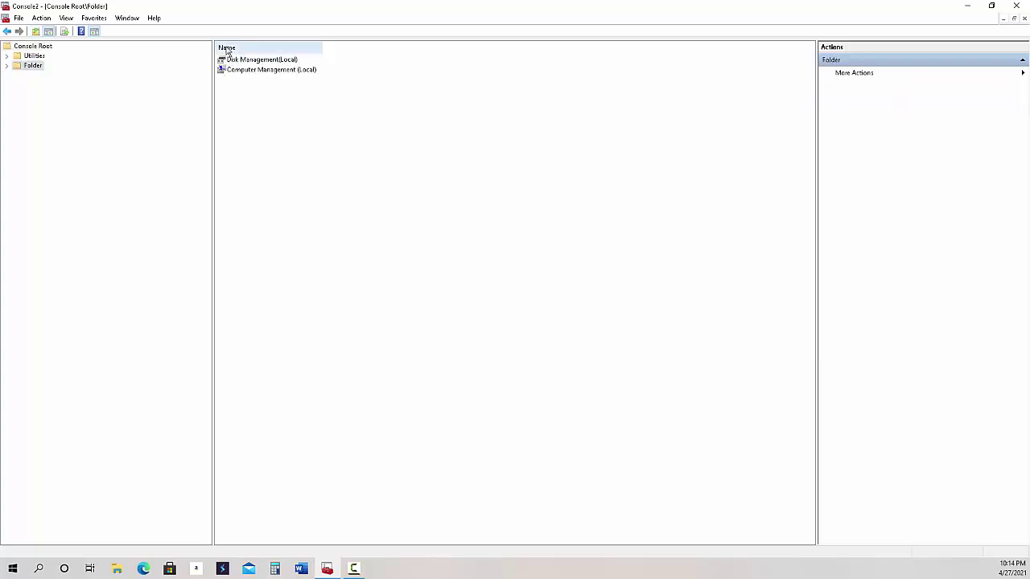
right_click(31, 69)
click(80, 115)
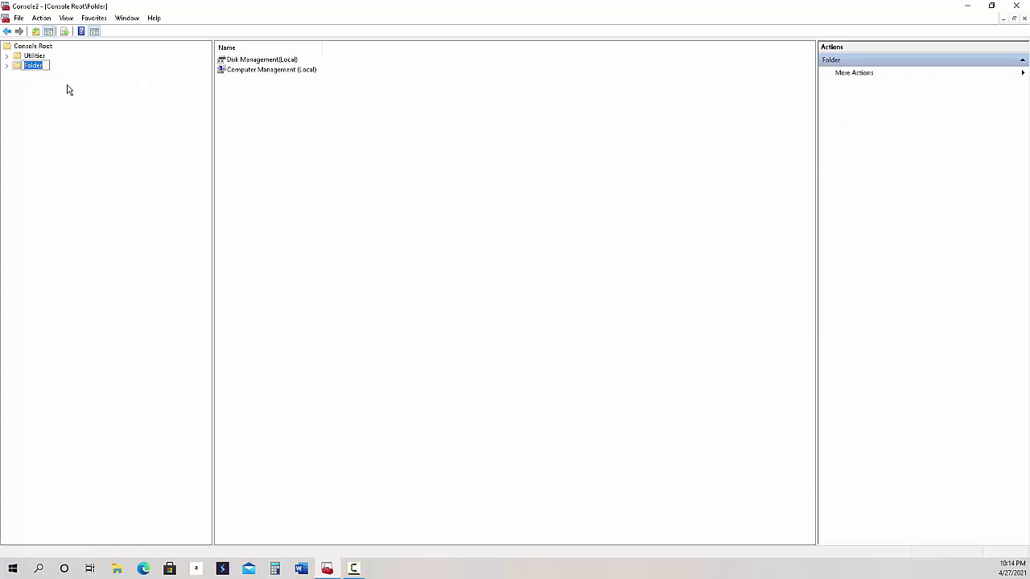
text(Computer Manag)
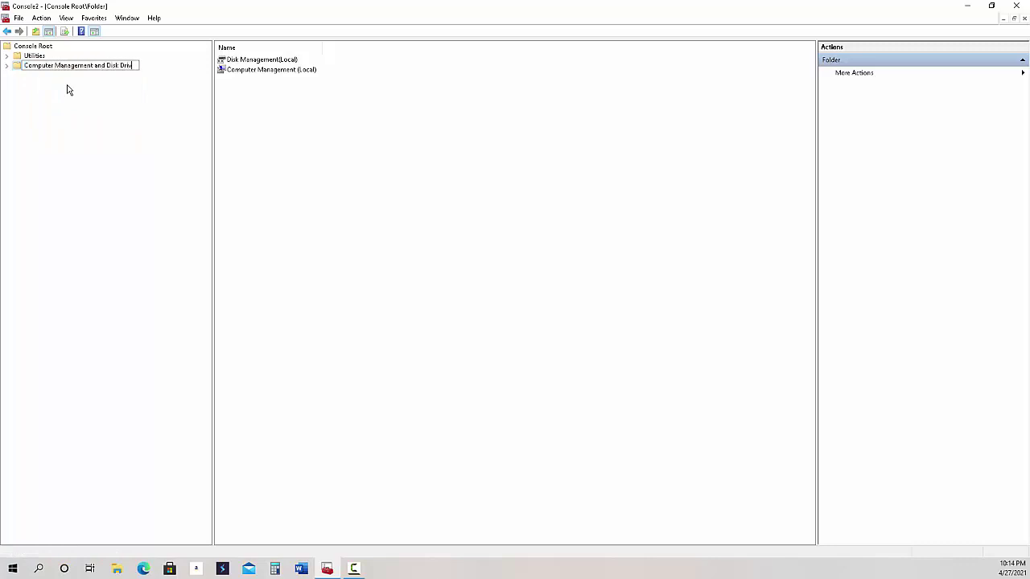
text(ement and Dis)
key(Return)
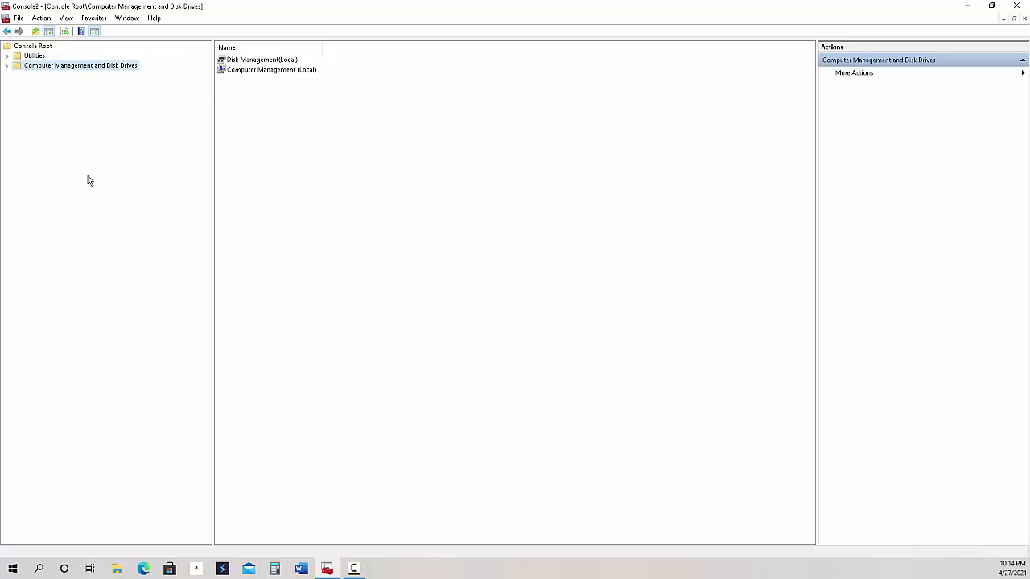
click(18, 18)
mouse_move(37, 18)
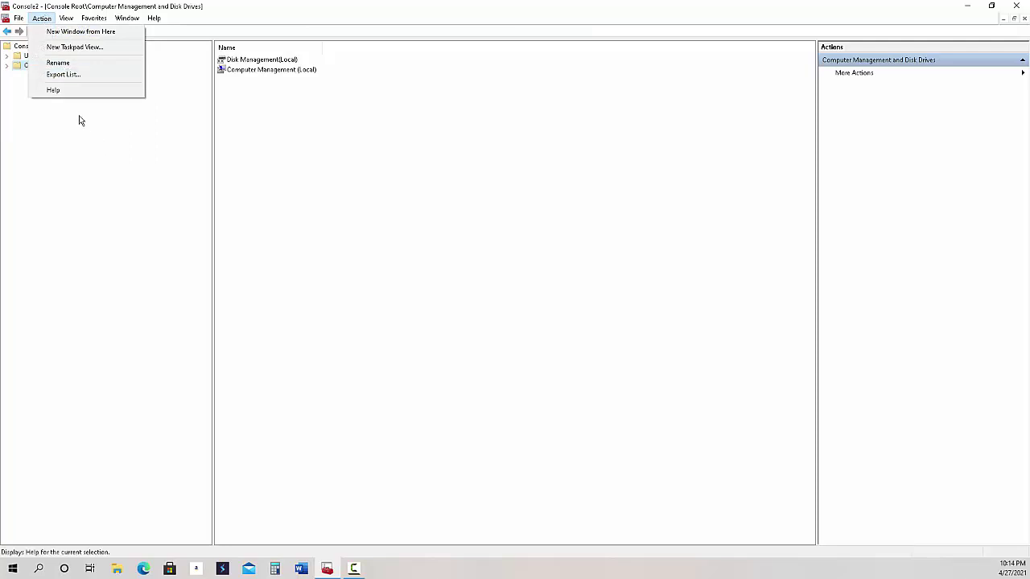
click(24, 124)
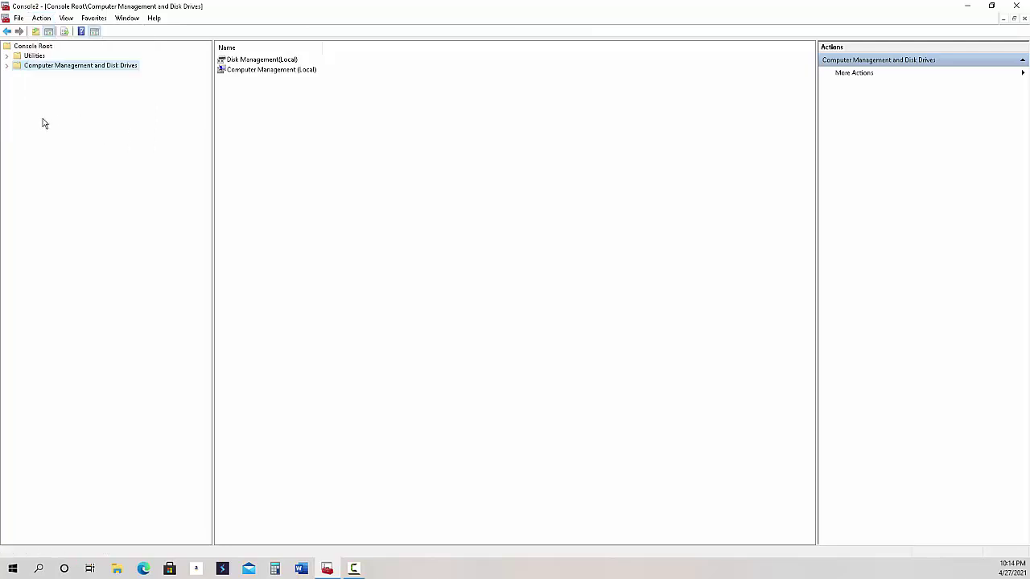
Start a new taskpad view for Console Root, styled as a horizontal list with list size Large
click(36, 47)
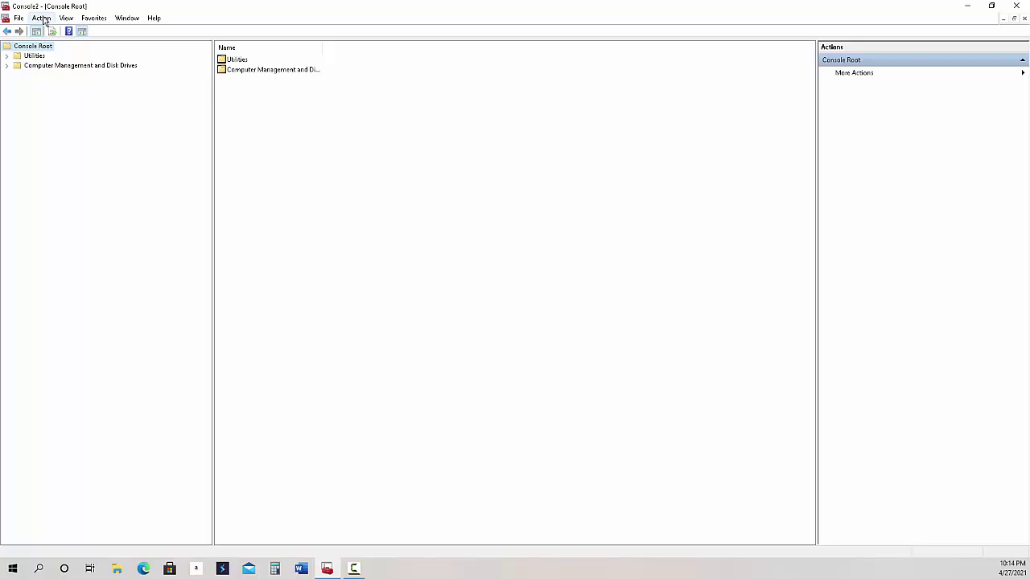
click(43, 19)
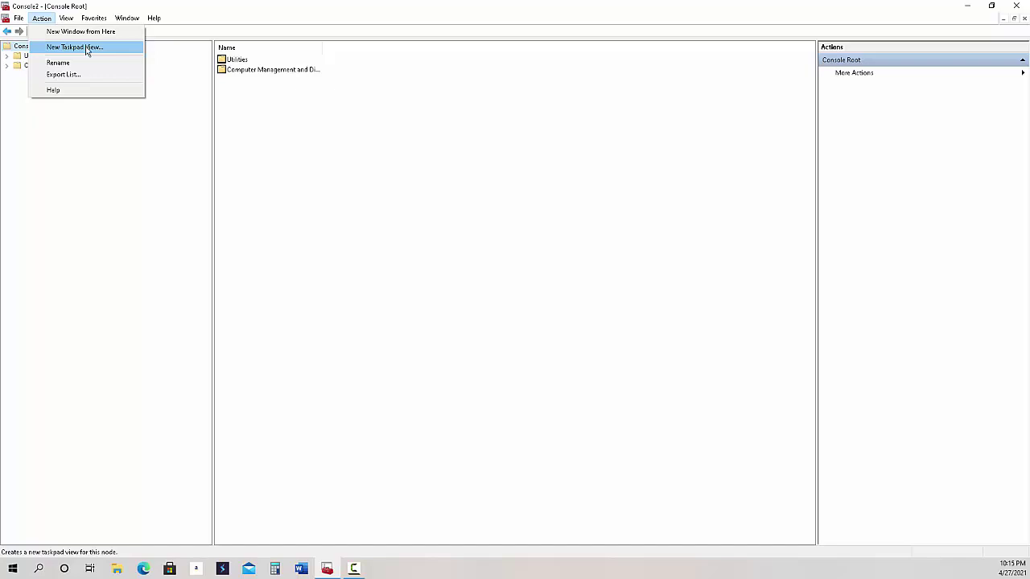
click(87, 48)
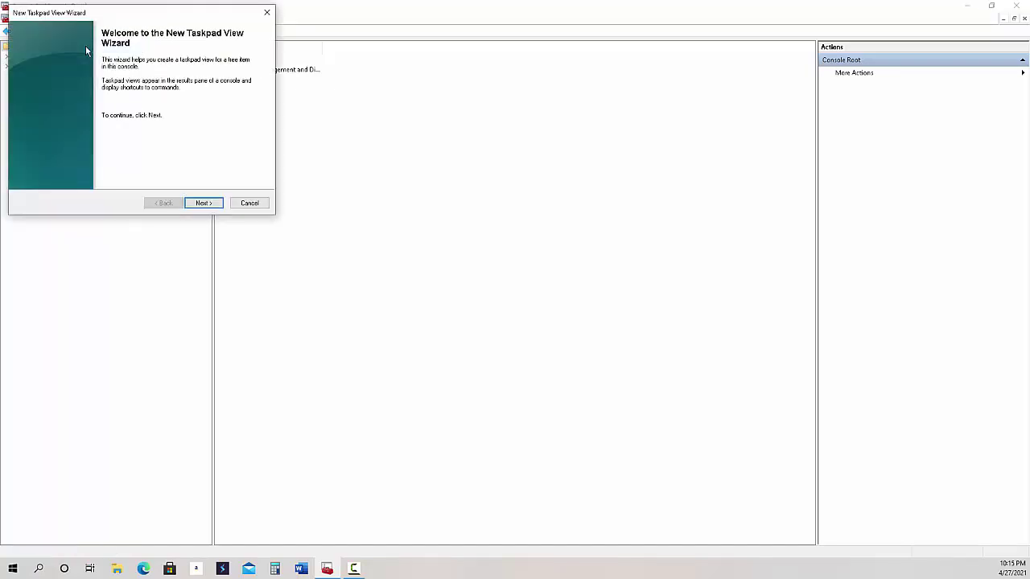
click(203, 202)
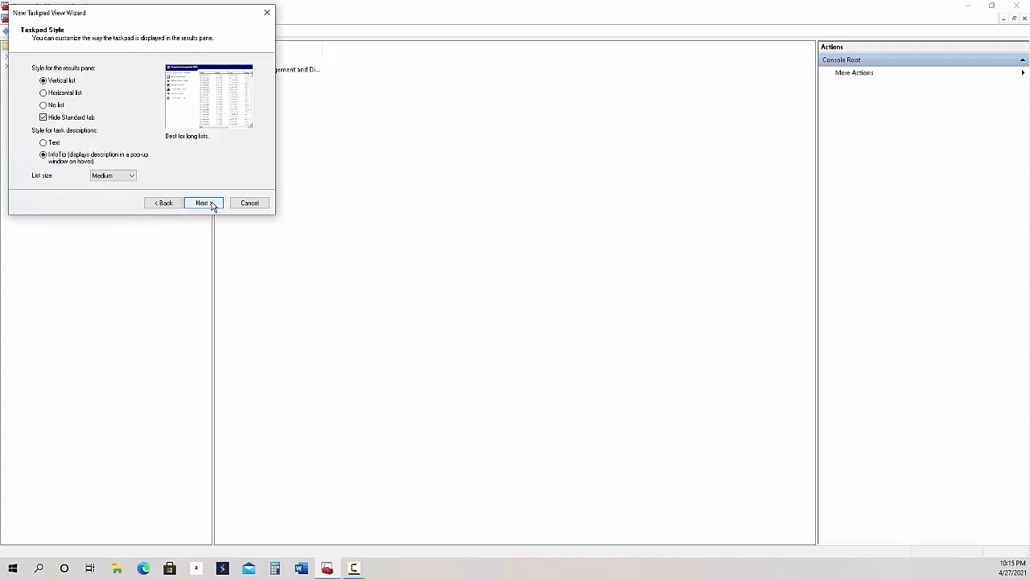
click(75, 94)
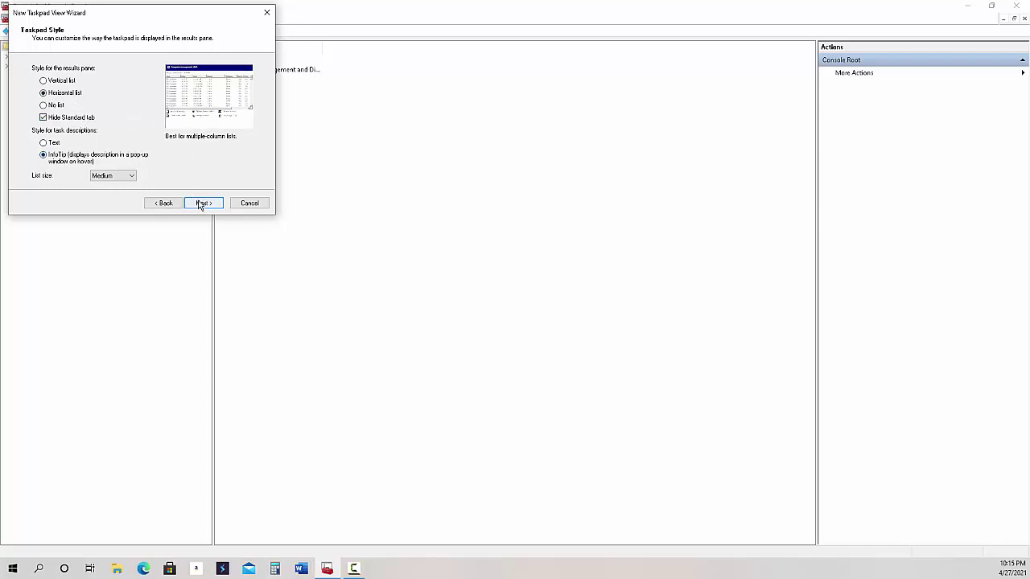
click(130, 176)
click(109, 200)
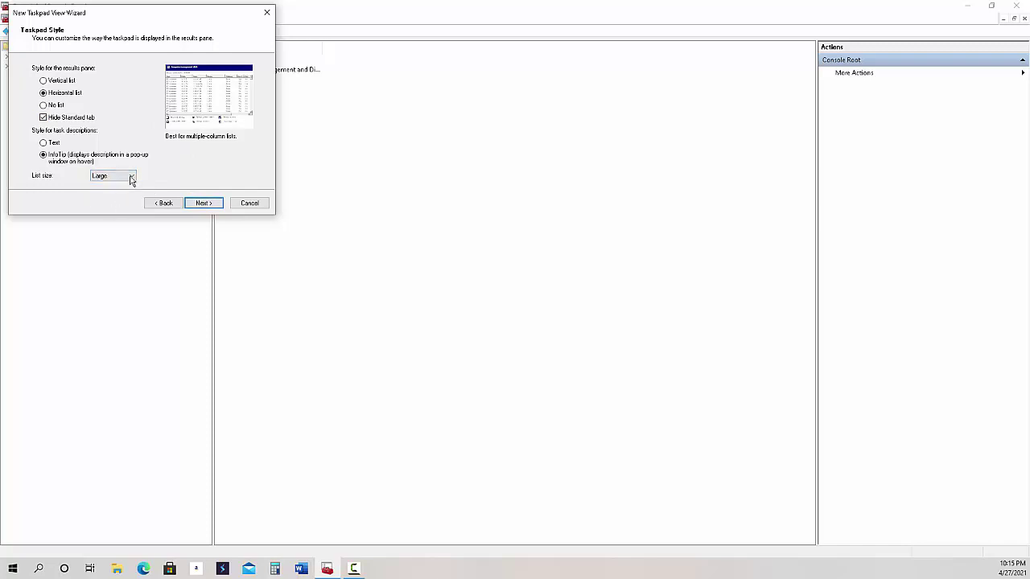
click(200, 206)
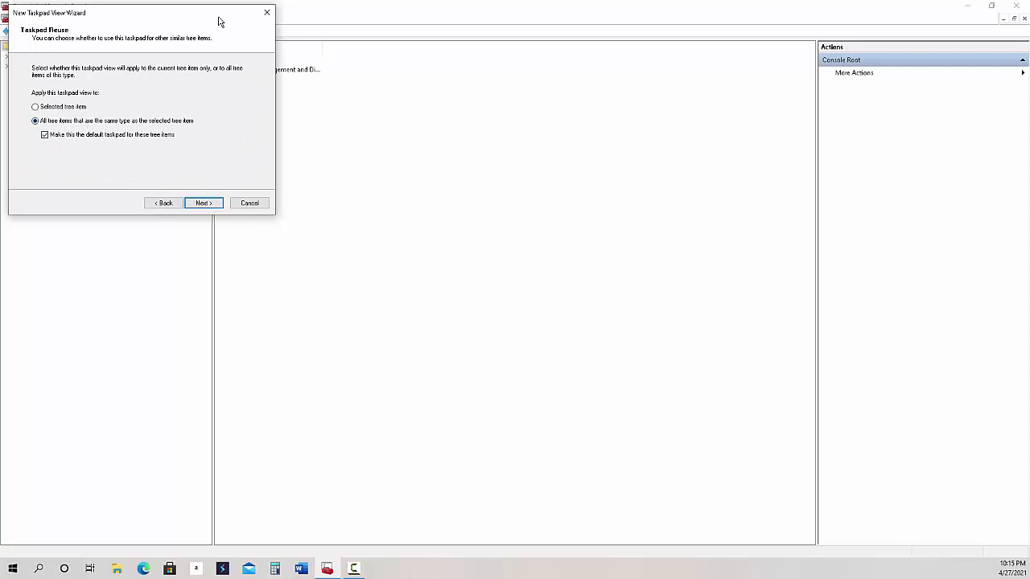
Apply the taskpad to all tree items of the same type, name it "Shortcuts" with description "Useful options", and complete the taskpad wizard
drag(219, 18, 548, 25)
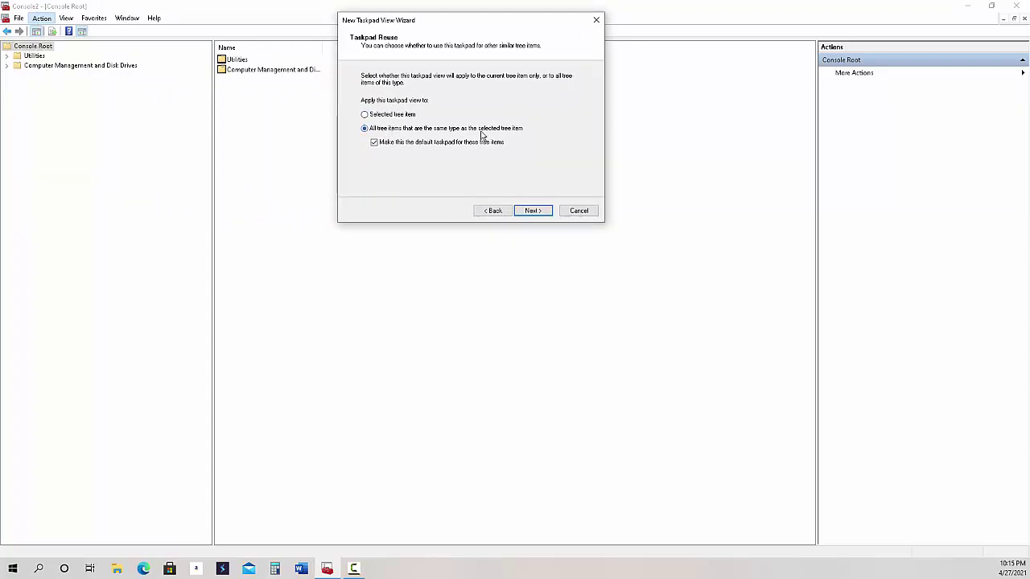
click(534, 211)
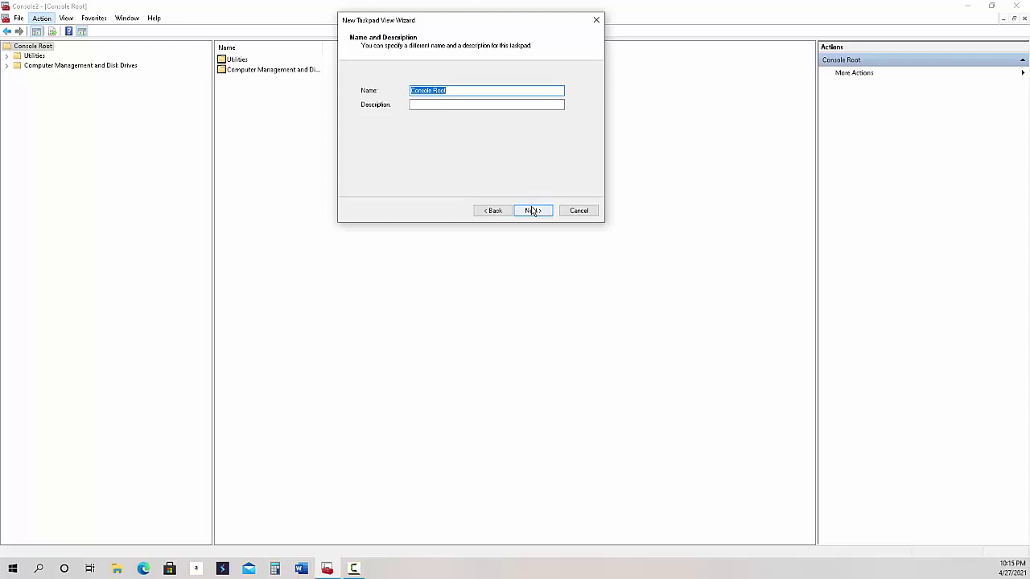
text(Shortcuts)
key(Tab)
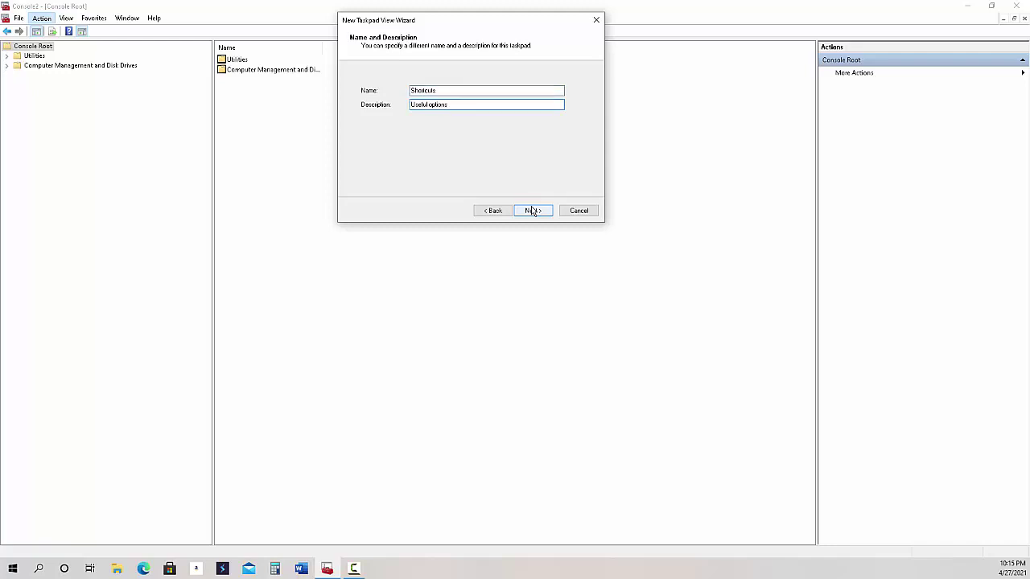
click(534, 211)
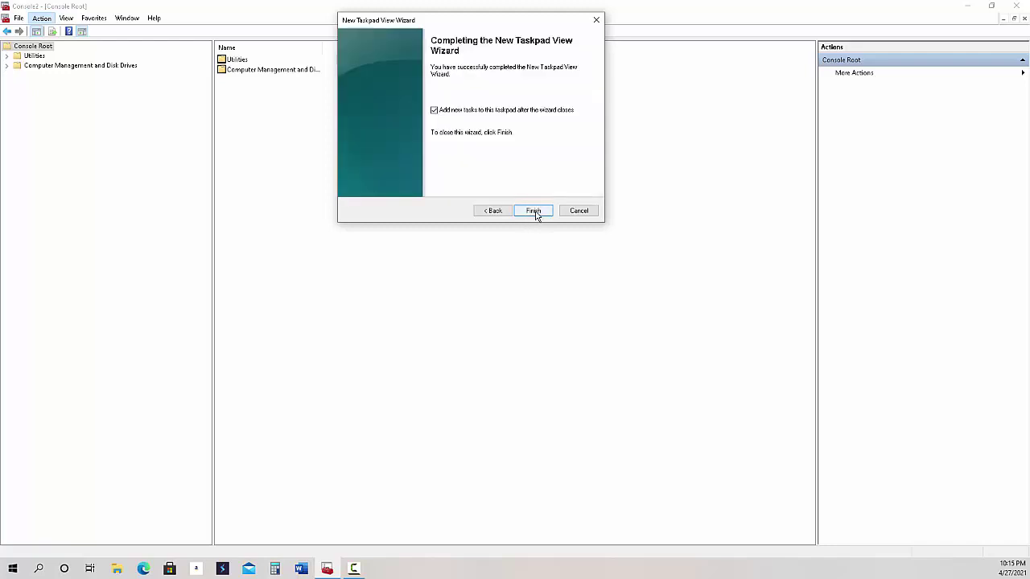
click(534, 211)
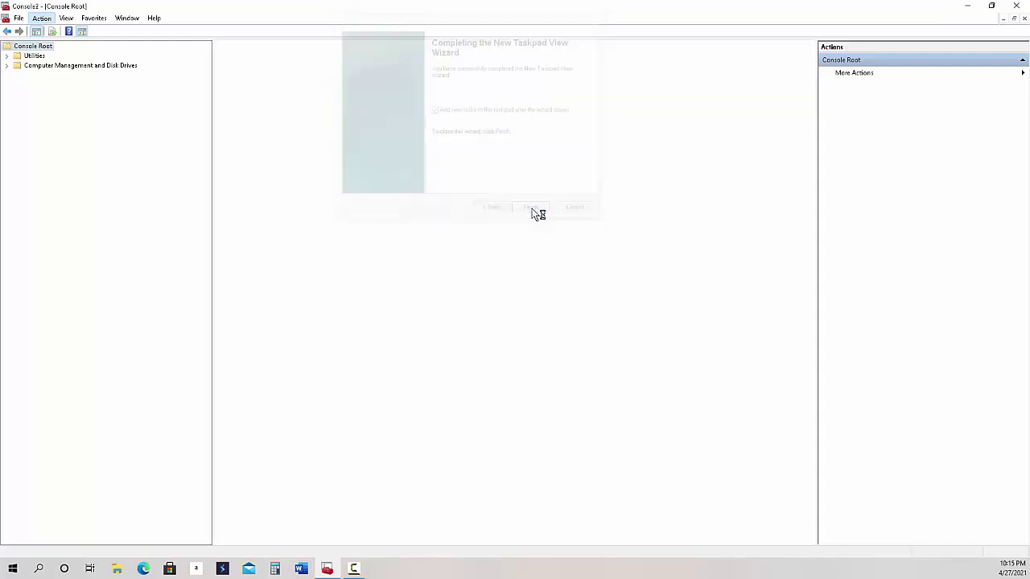
Define a new taskpad task as a shell command that runs Calc, and name it "Windows Calculator"
drag(175, 18, 595, 129)
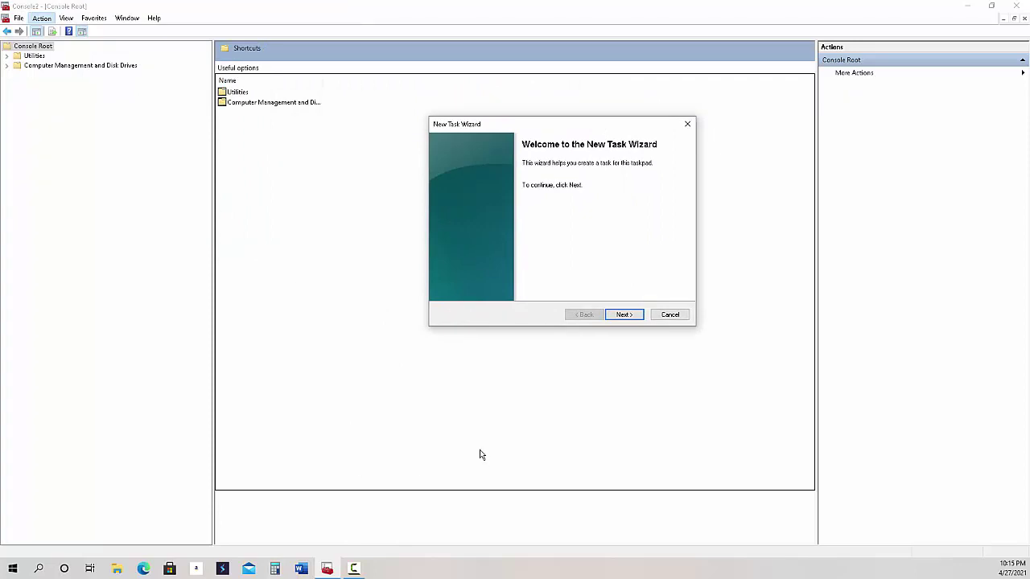
click(621, 317)
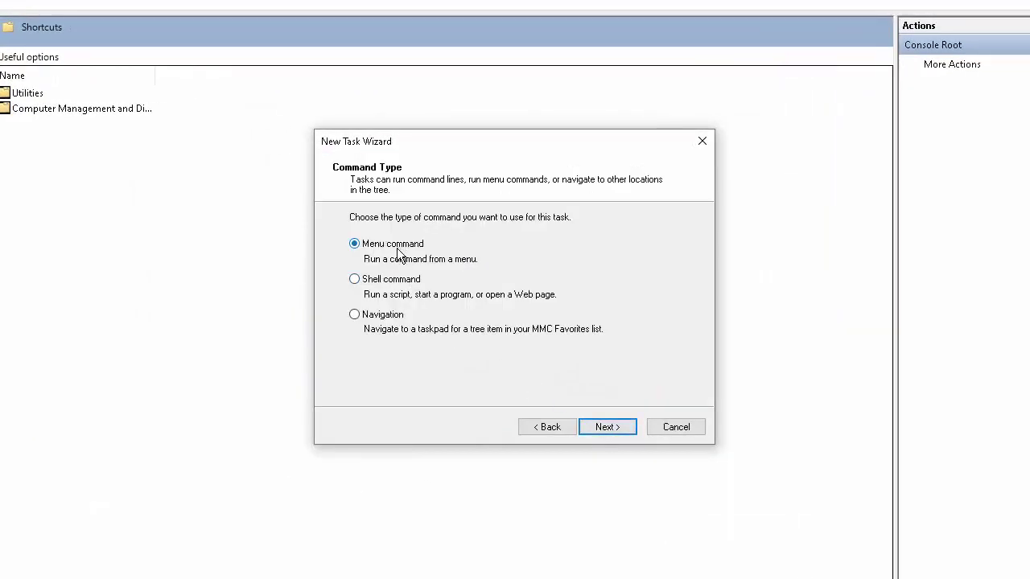
click(390, 282)
click(608, 427)
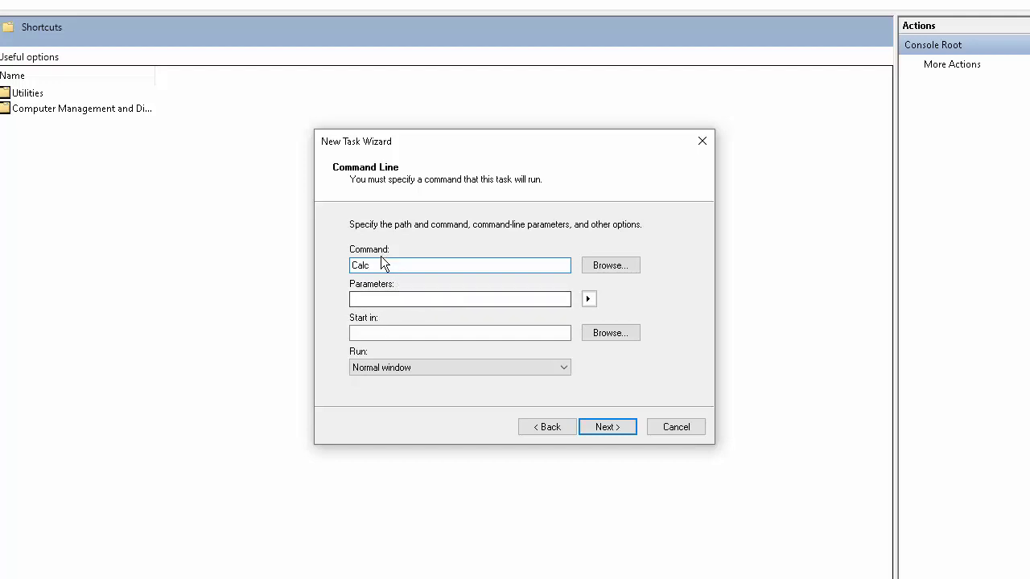
click(611, 426)
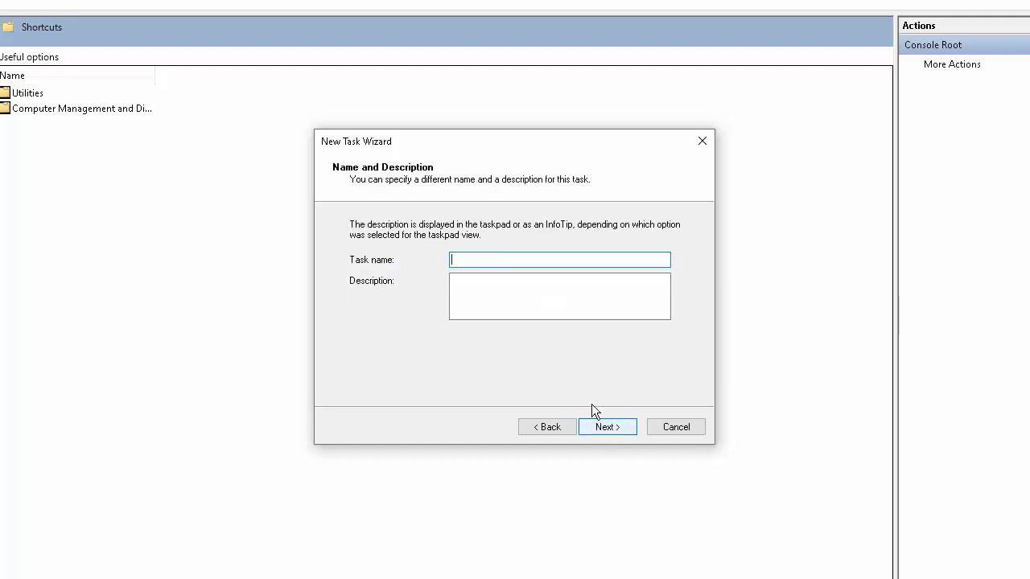
text(Win)
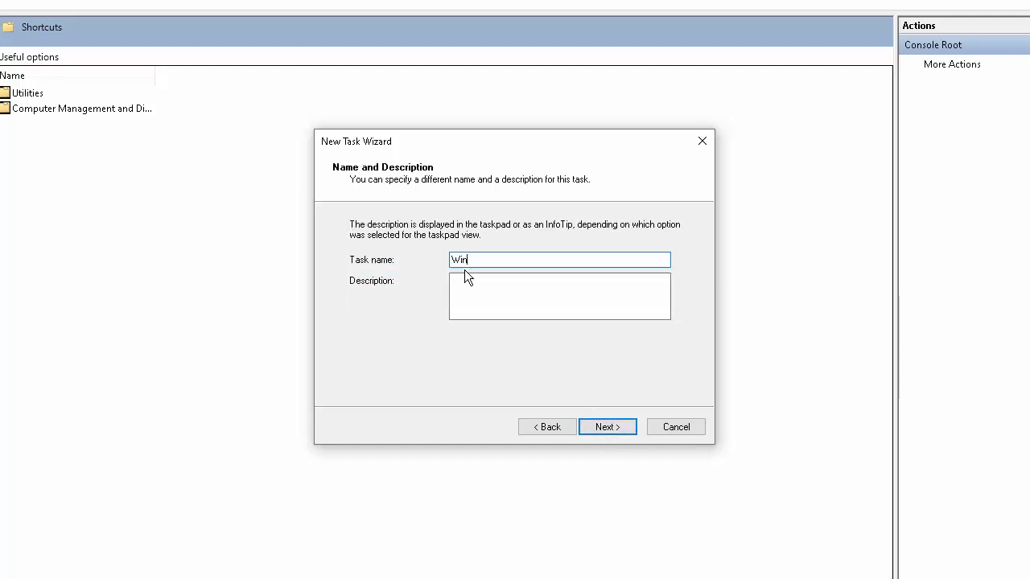
text(dows Calculator)
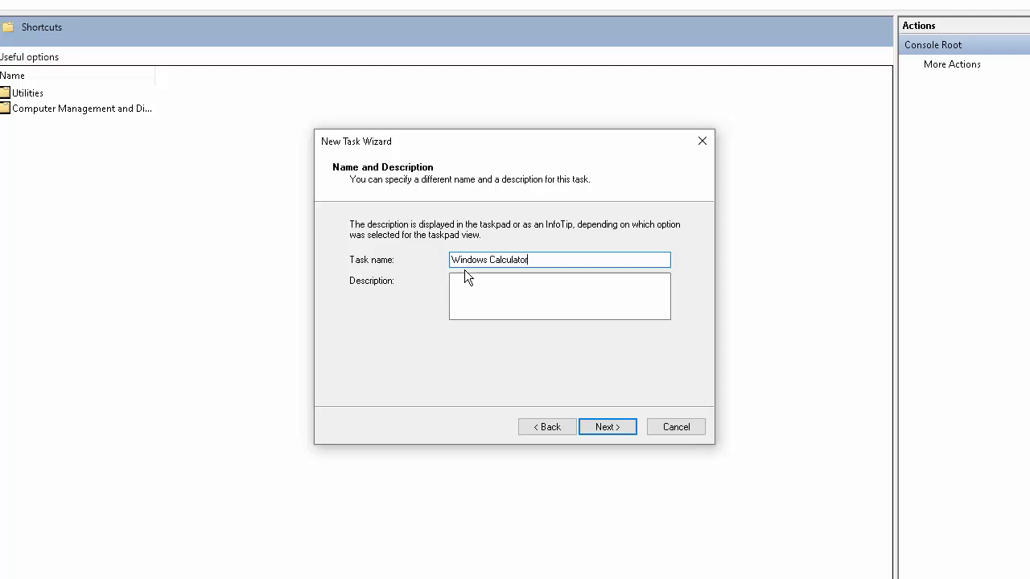
click(605, 428)
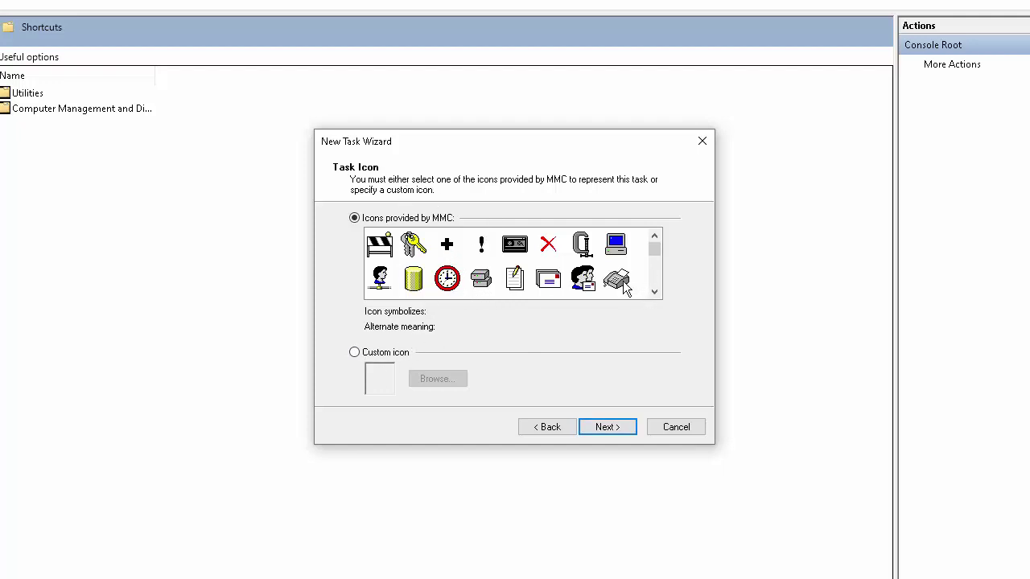
Assign the MMC-provided plus-shaped Add icon to the Windows Calculator task, and set the wizard to run again when finished
click(654, 293)
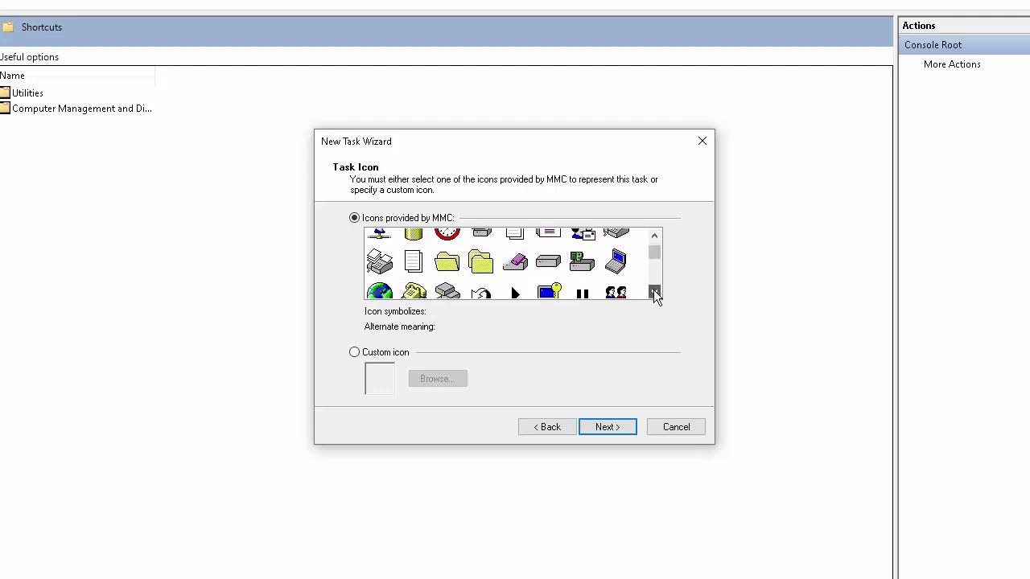
click(655, 293)
click(654, 293)
click(654, 293)
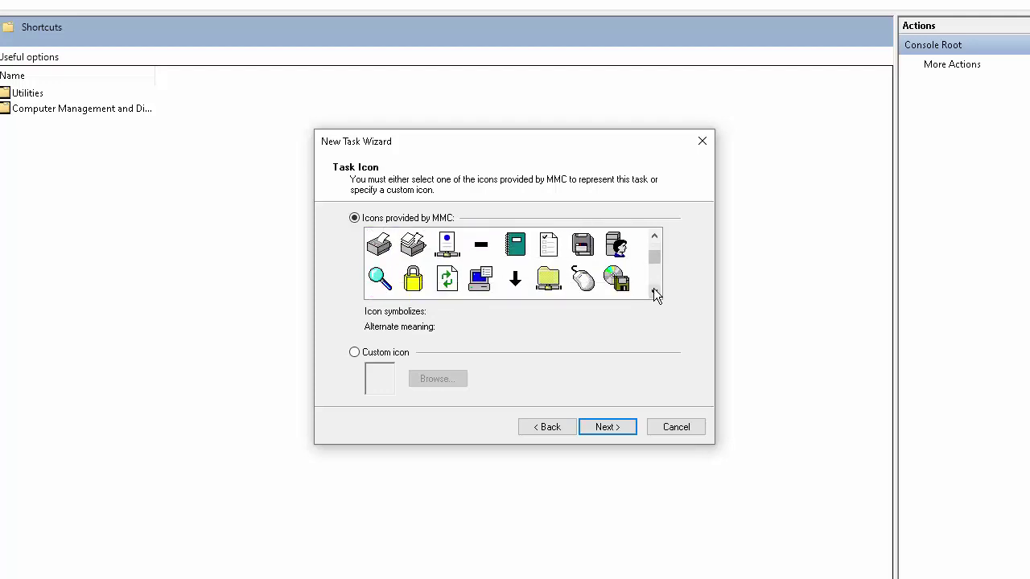
click(654, 293)
click(654, 293)
click(654, 293)
click(654, 293)
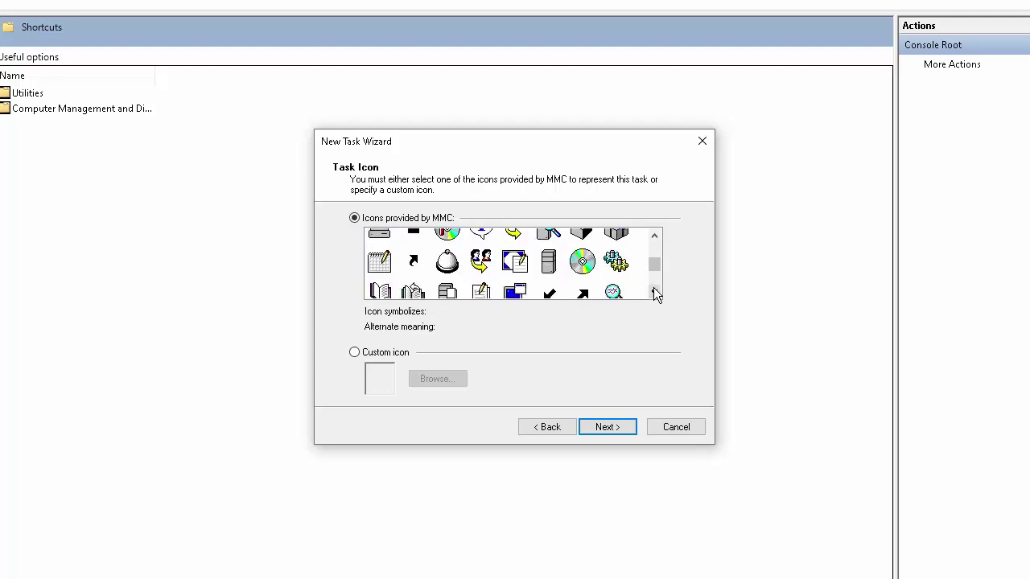
click(654, 293)
click(654, 293)
click(654, 293)
click(654, 293)
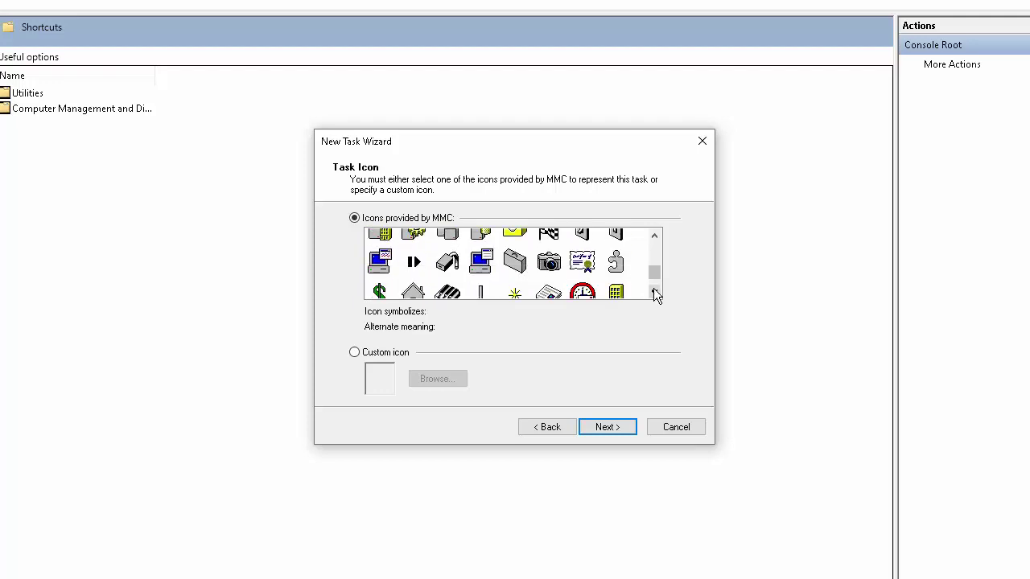
click(654, 293)
click(654, 293)
click(654, 293)
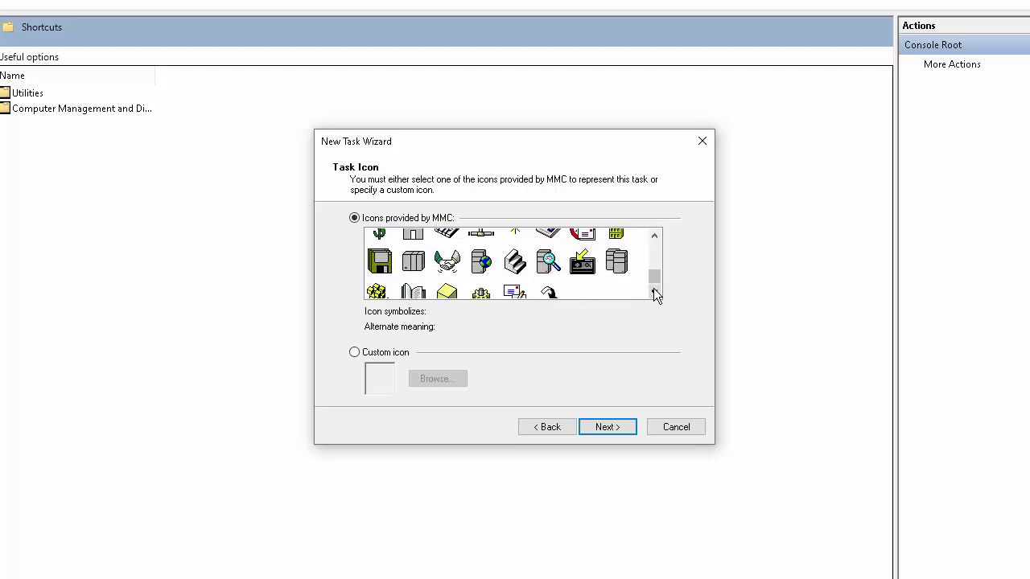
click(654, 293)
drag(652, 274, 651, 230)
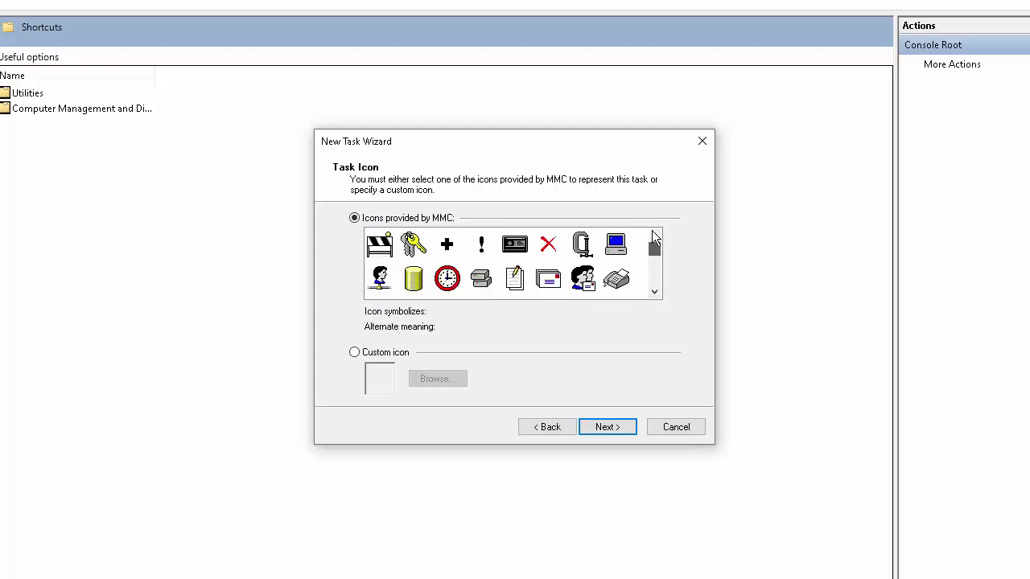
click(620, 283)
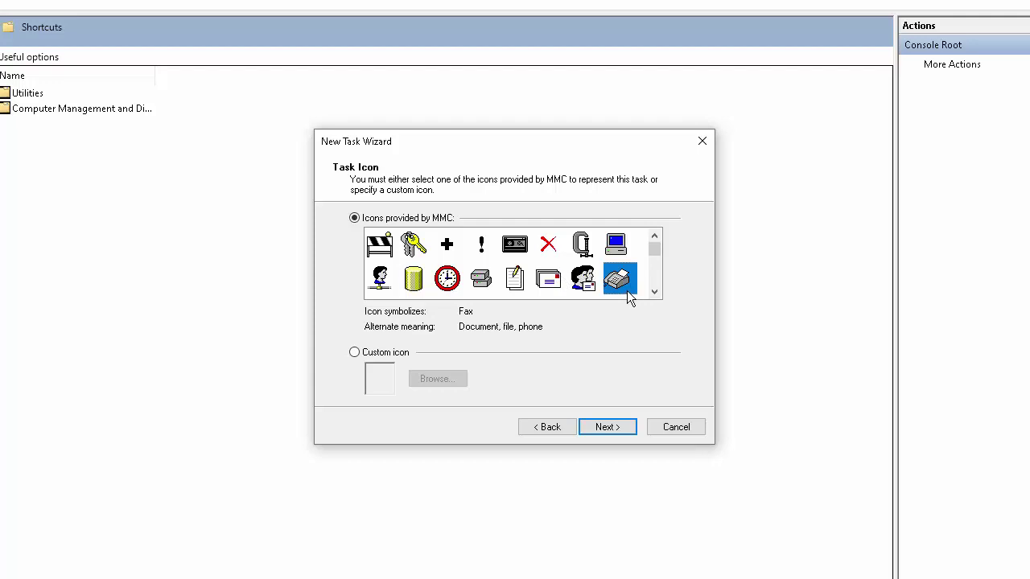
click(448, 248)
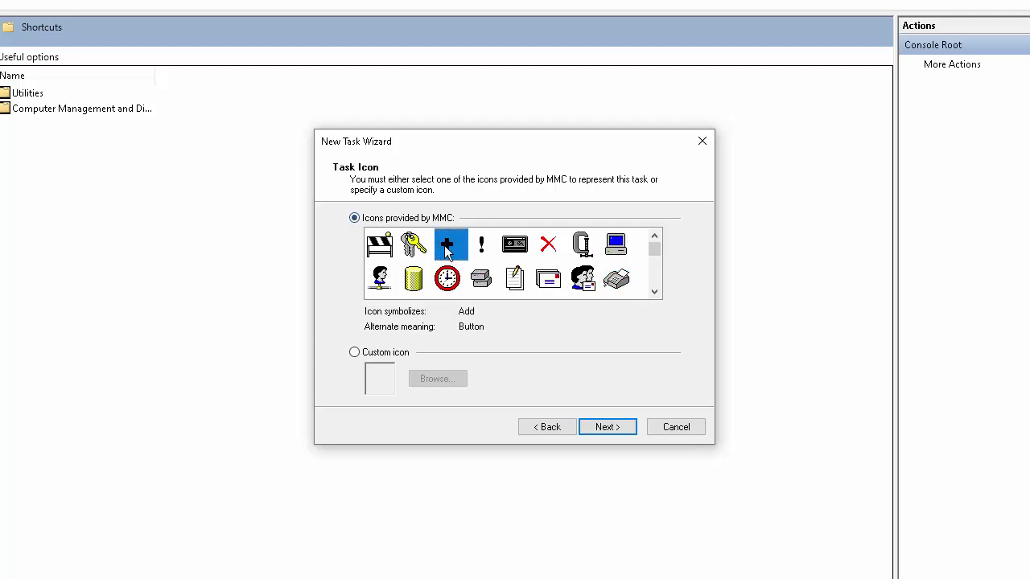
click(610, 429)
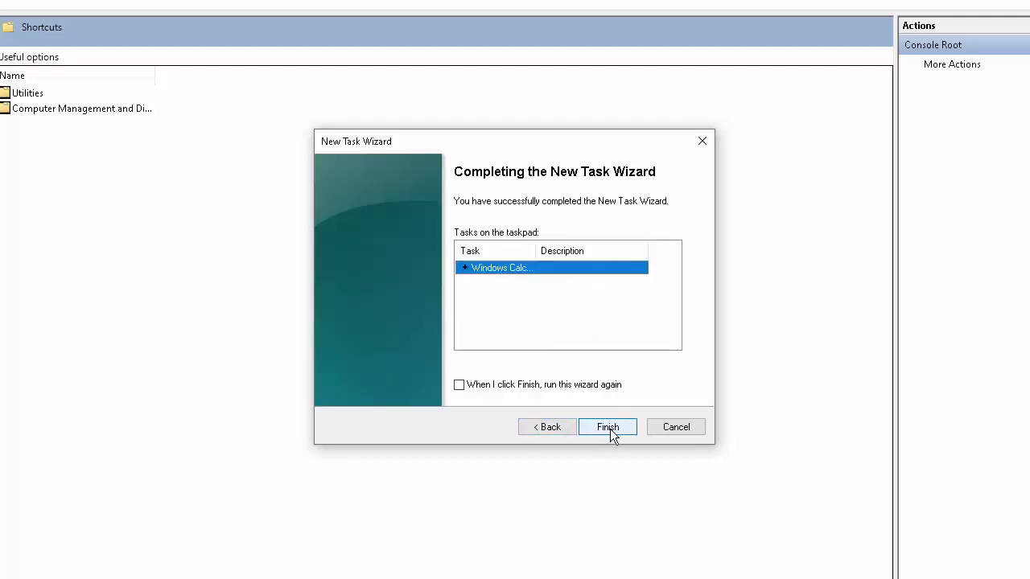
click(490, 385)
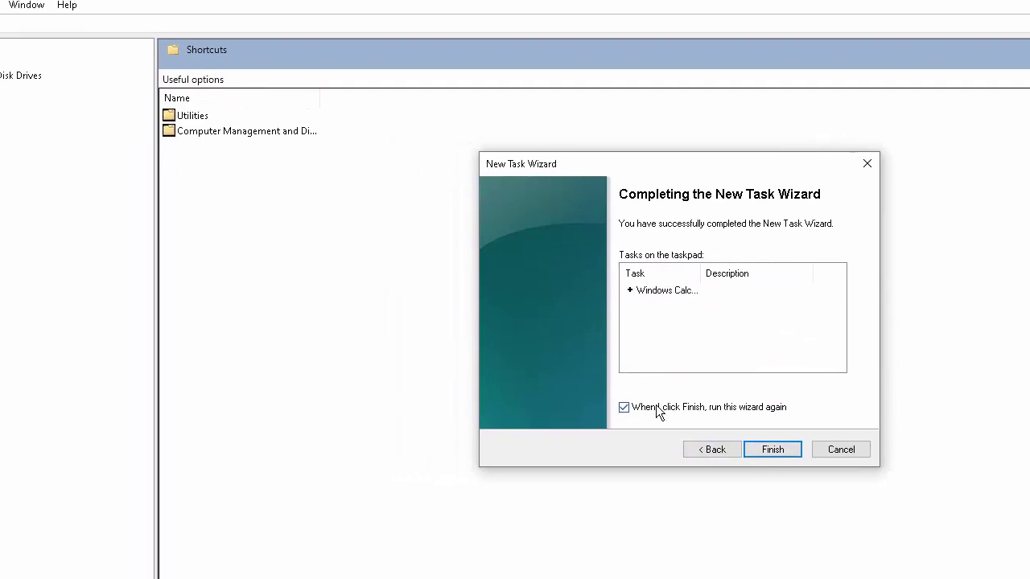
Start another taskpad task as a menu command that runs Open Saved Log on Event Viewer (Local) in the Utilities folder
click(938, 472)
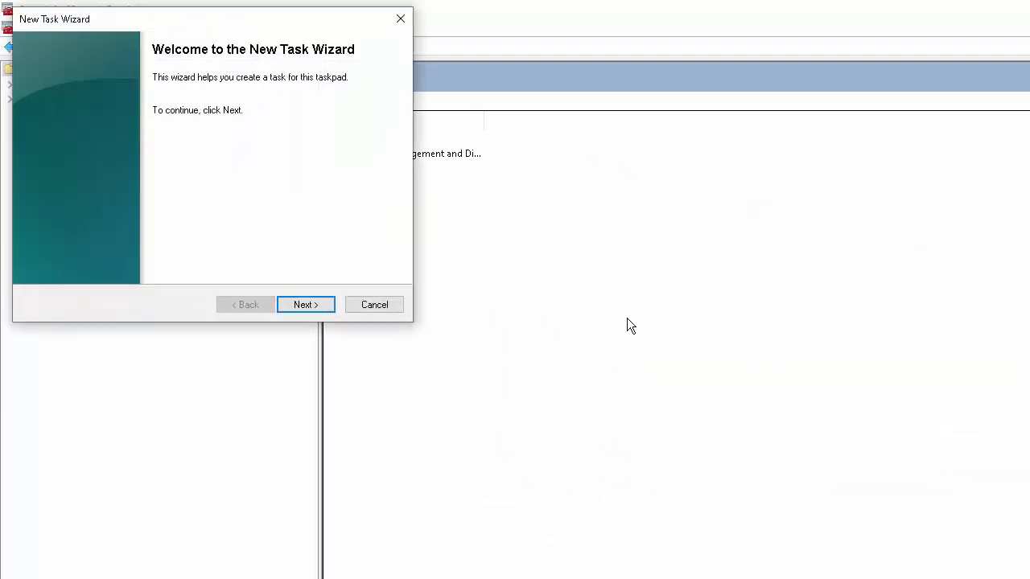
click(314, 305)
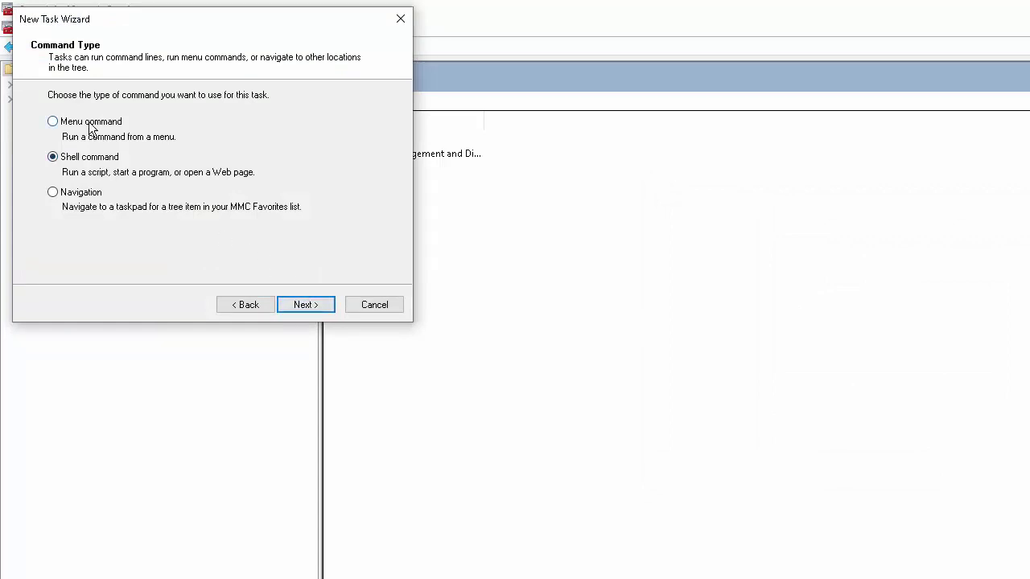
click(90, 125)
click(321, 305)
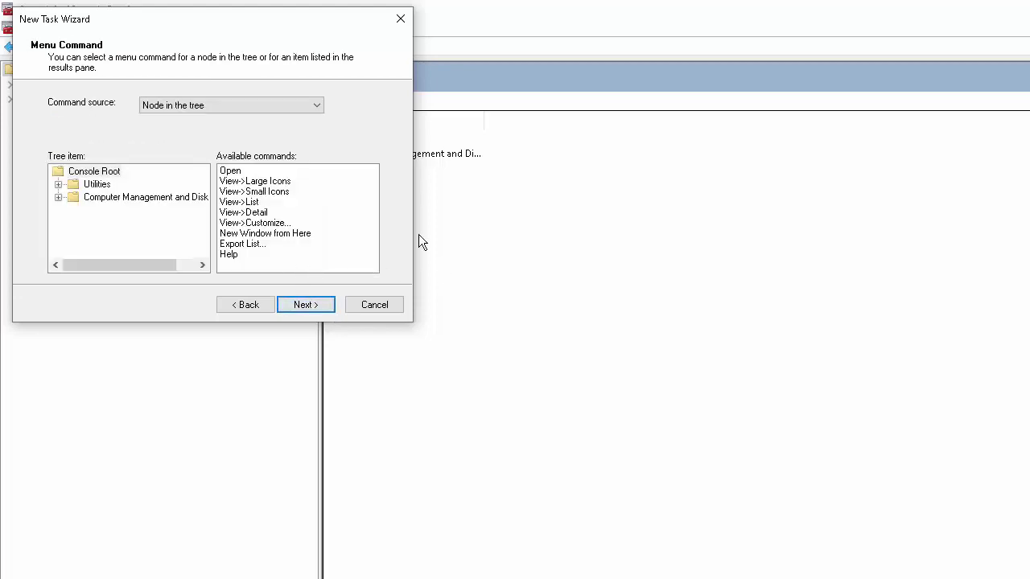
click(57, 185)
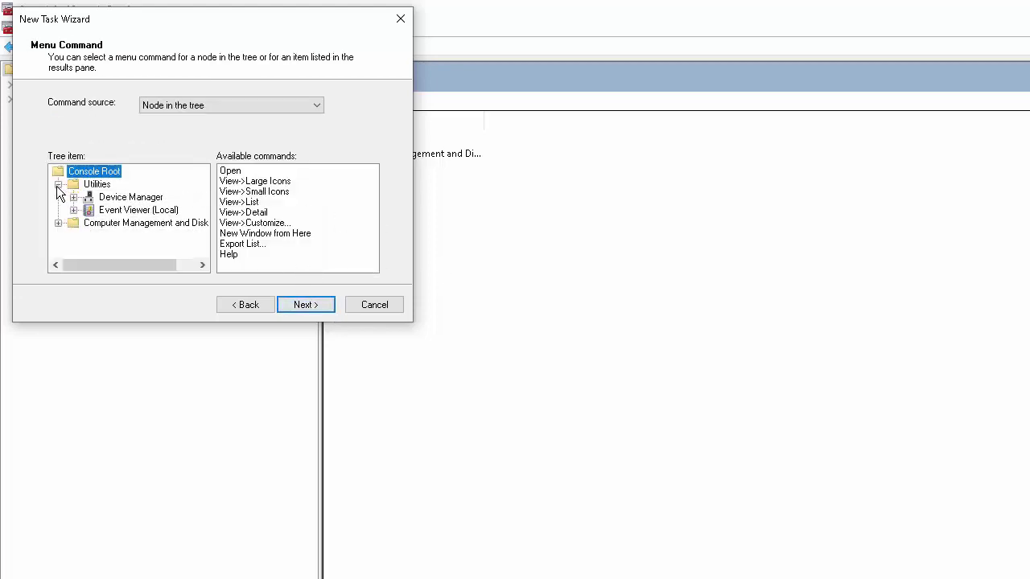
click(88, 212)
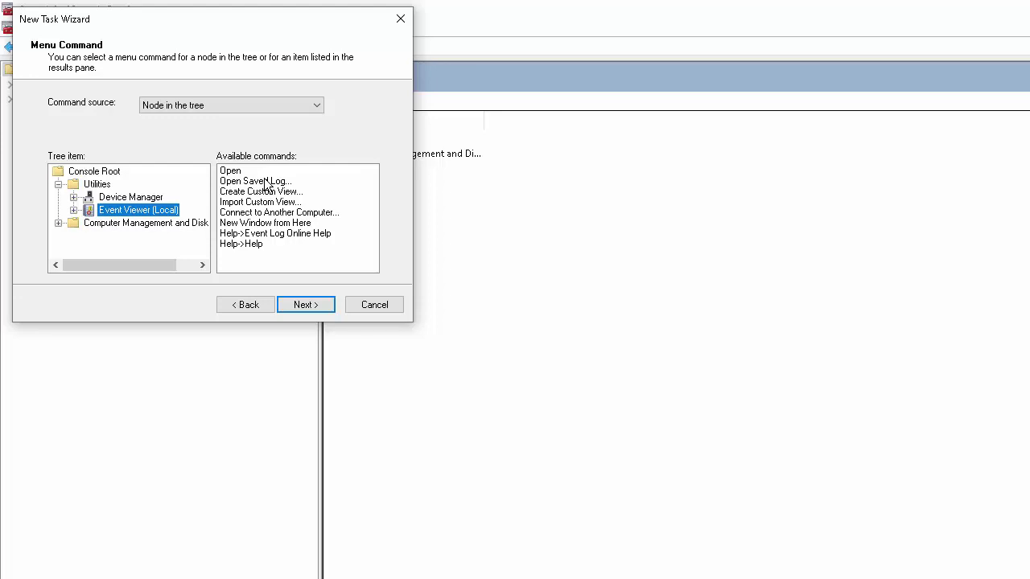
click(266, 182)
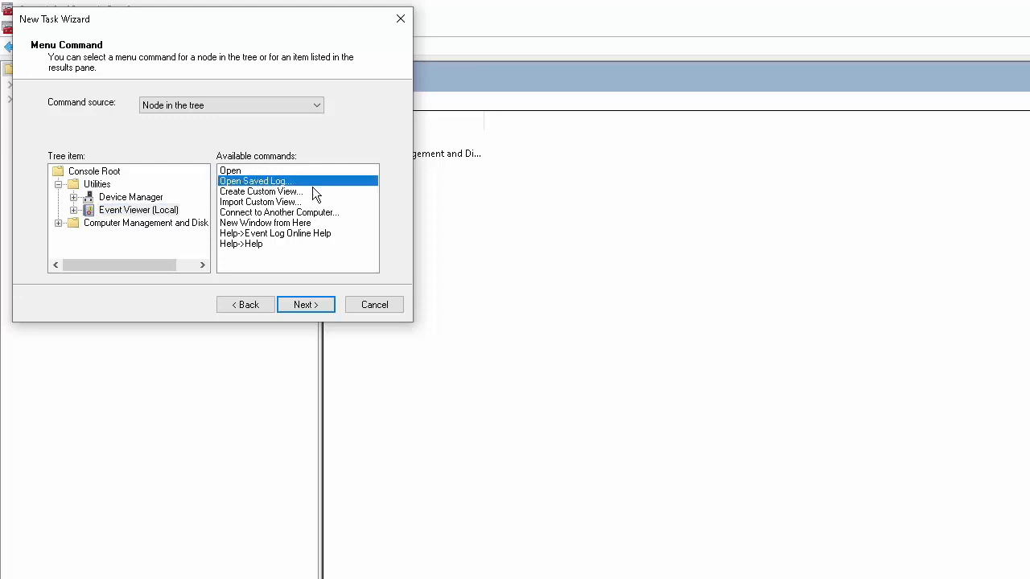
click(303, 305)
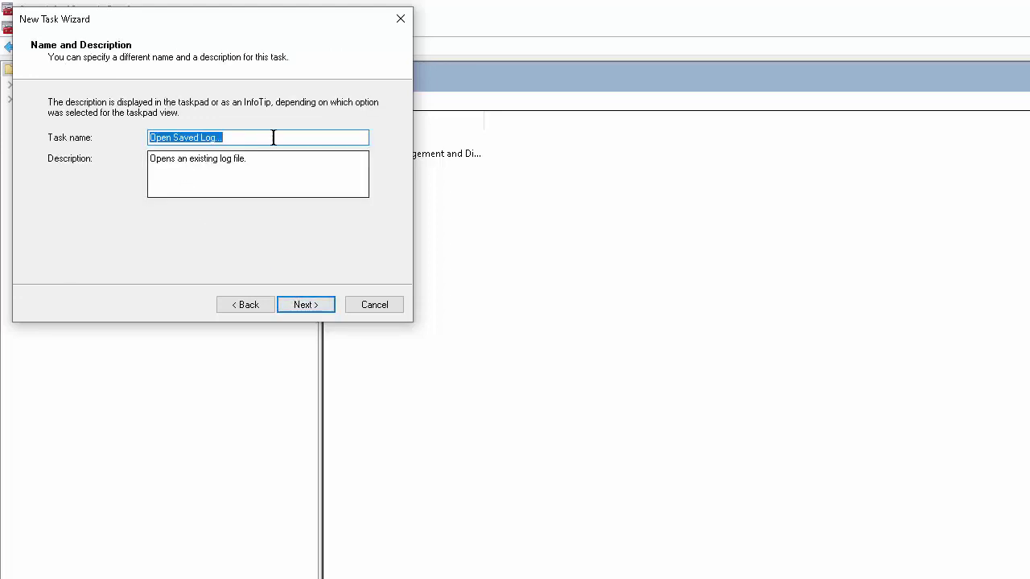
Keep the default task name and description, assign the MMC-provided "Files and folders" icon, and complete the task wizard
click(300, 306)
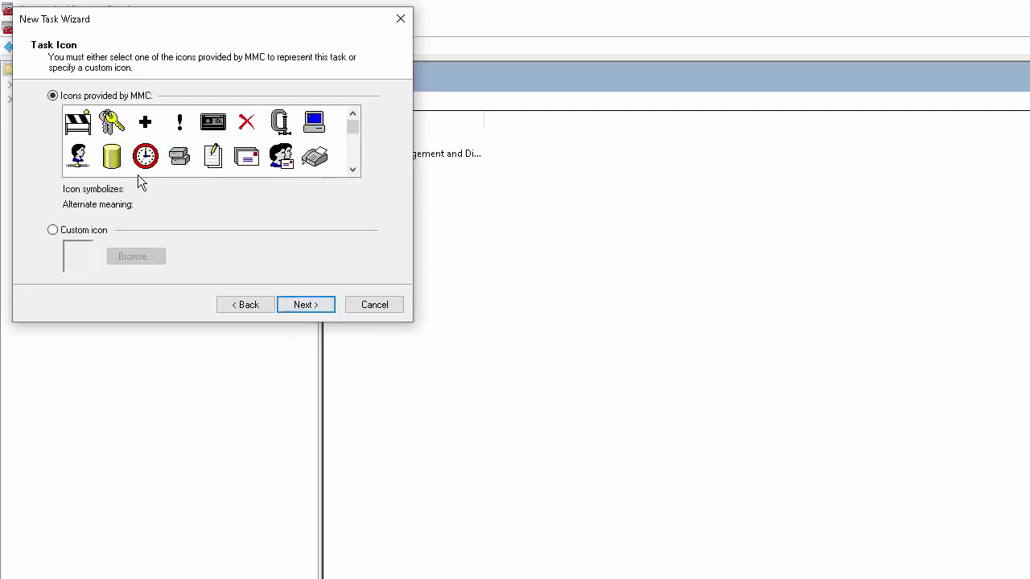
scroll(299, 155, down, 1)
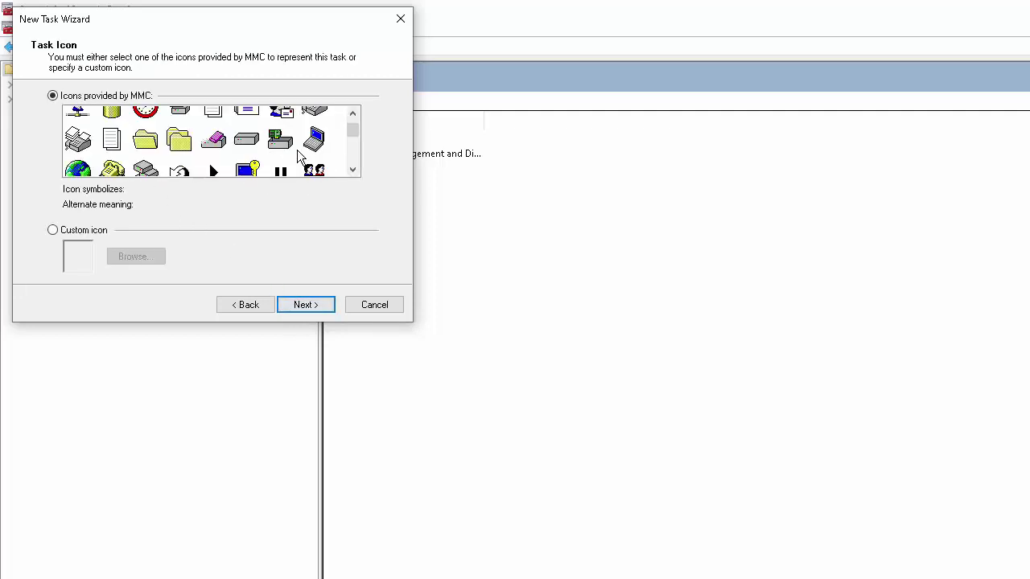
click(152, 143)
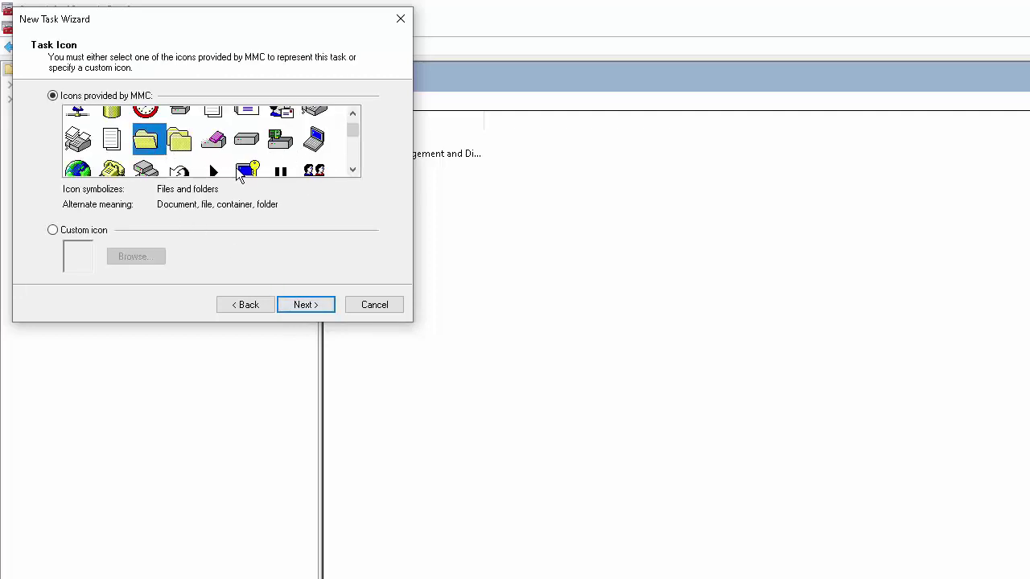
click(302, 307)
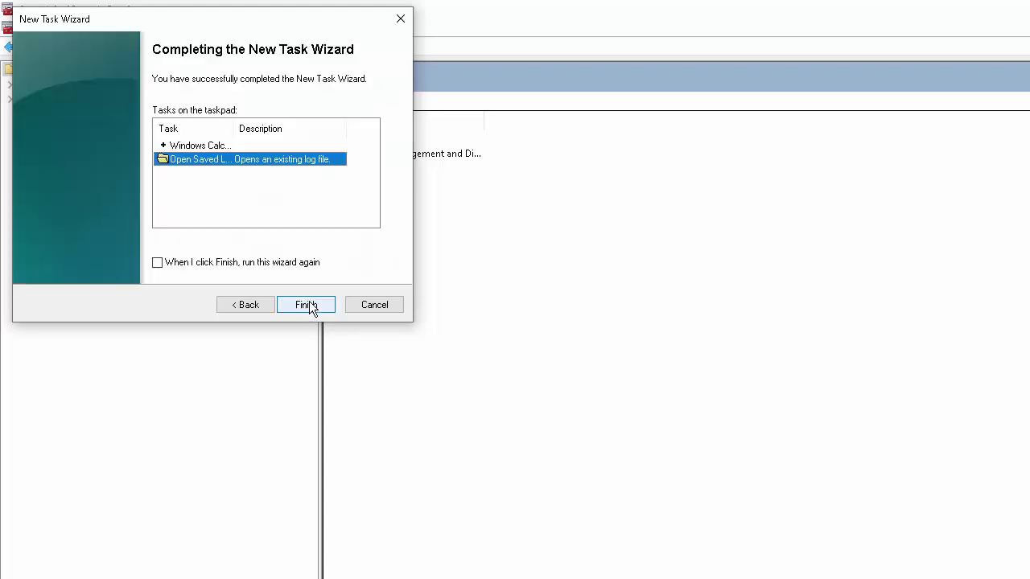
click(309, 309)
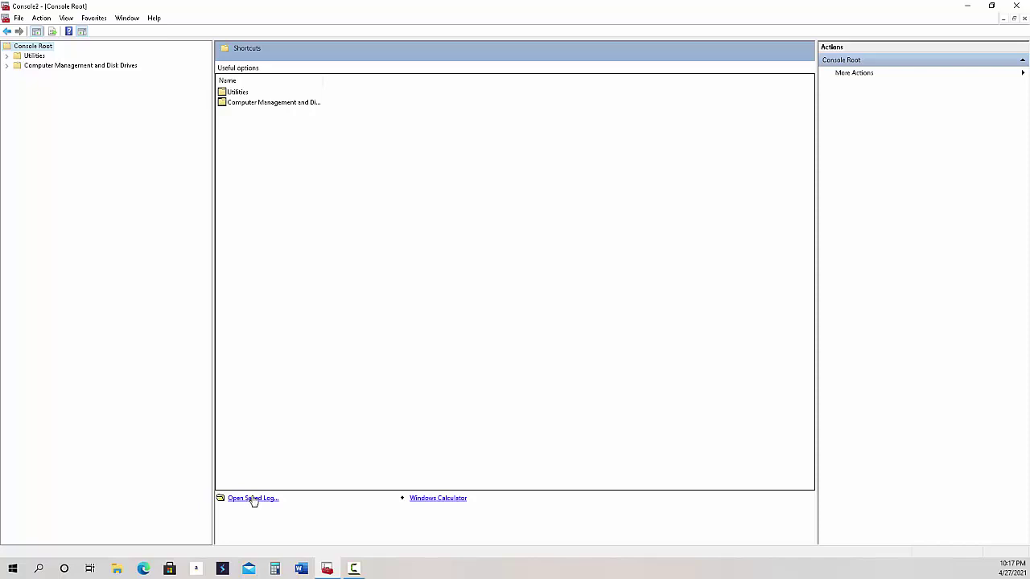
Test the Windows Calculator and Open Saved Log tasks, dismissing each window, and view the taskpad for the Utilities folder
click(453, 499)
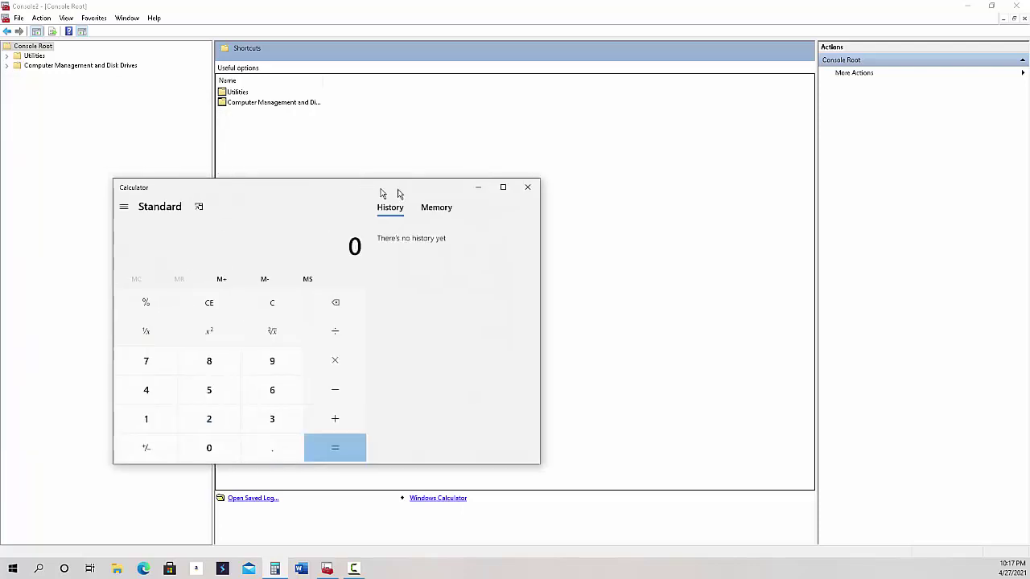
drag(386, 193, 593, 171)
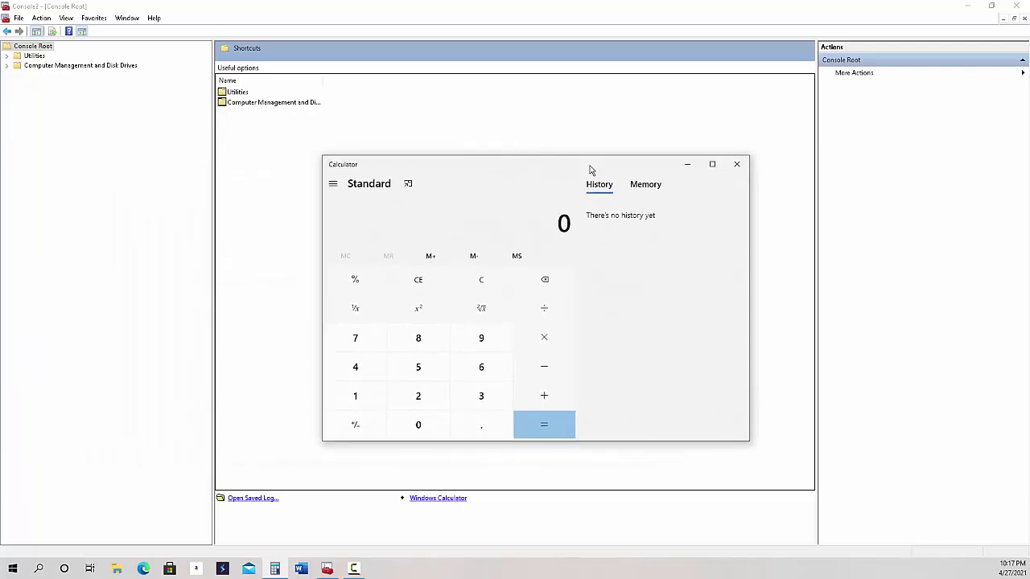
click(737, 164)
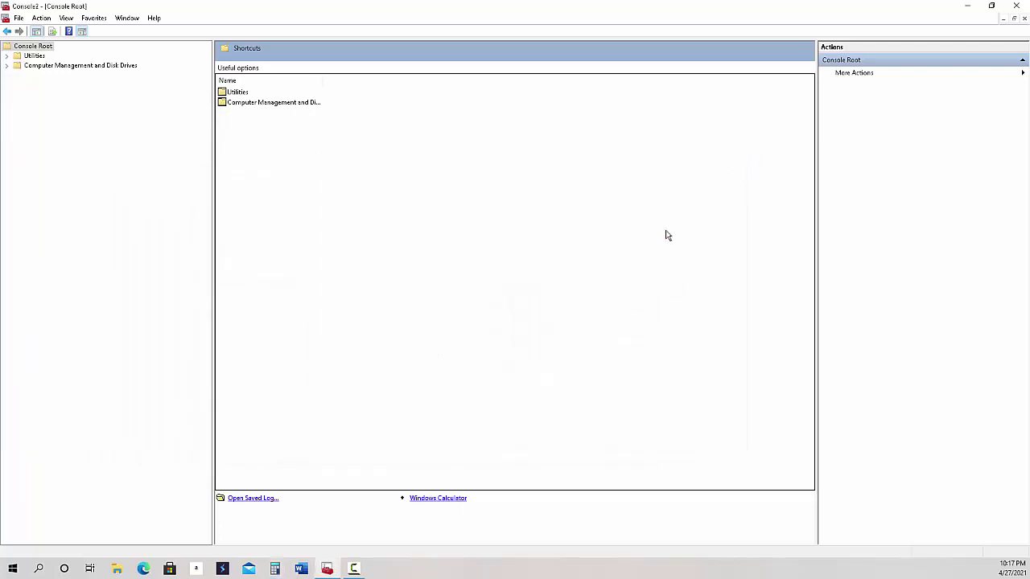
click(271, 498)
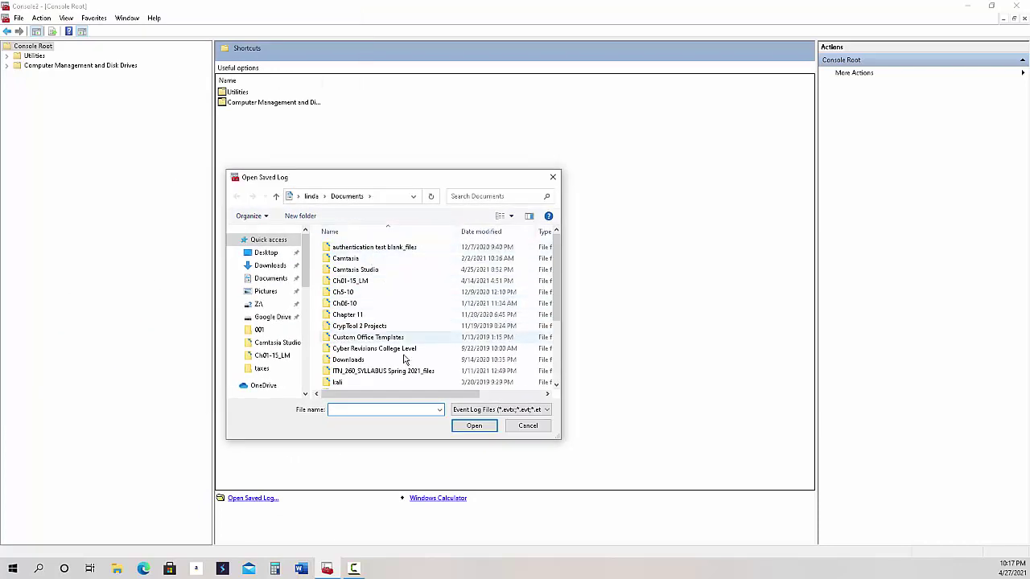
click(525, 427)
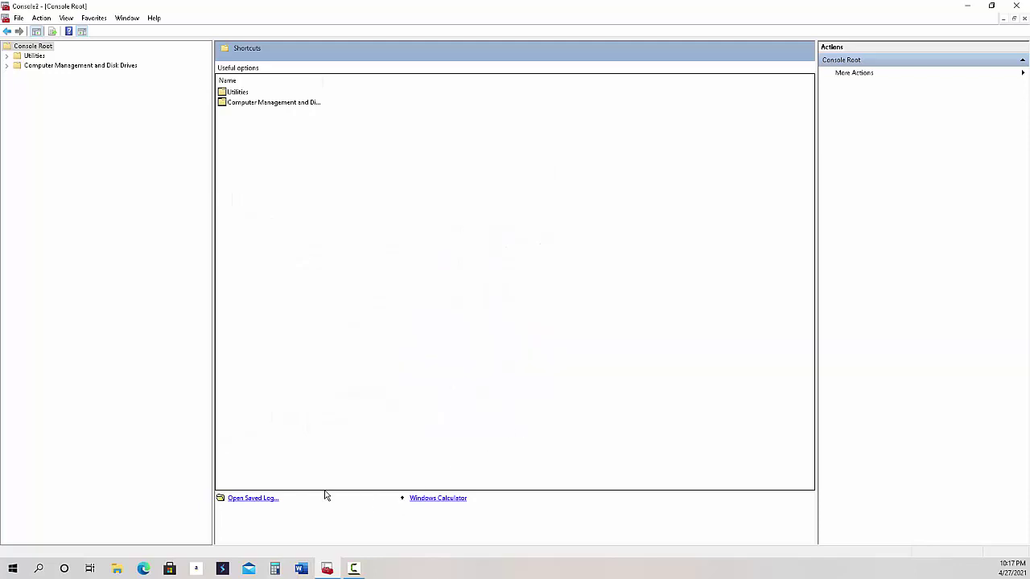
click(34, 56)
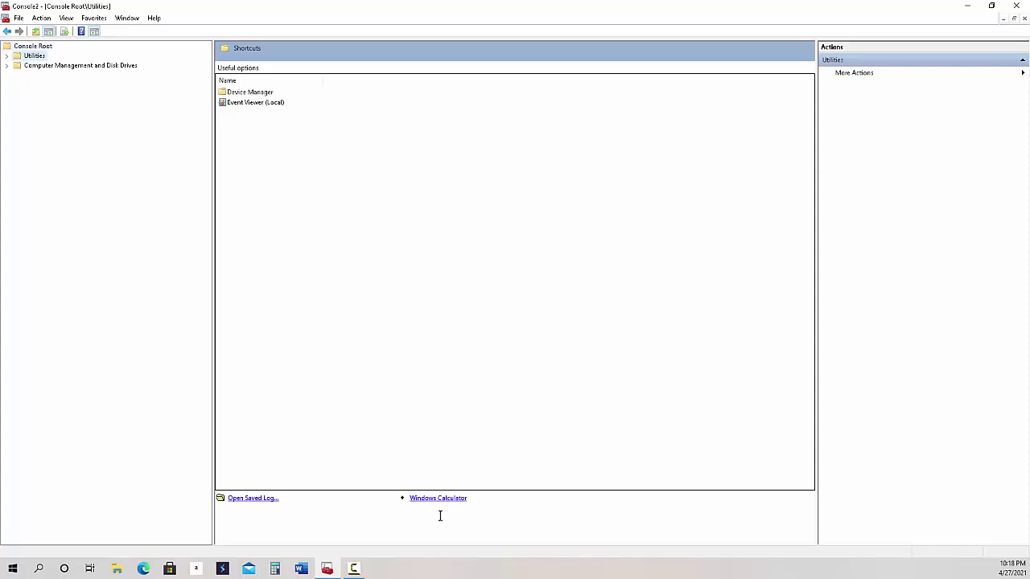
Edit the Shortcuts taskpad from the Computer Management and Disk Drives folder, setting a vertical list style and Text task descriptions
click(42, 66)
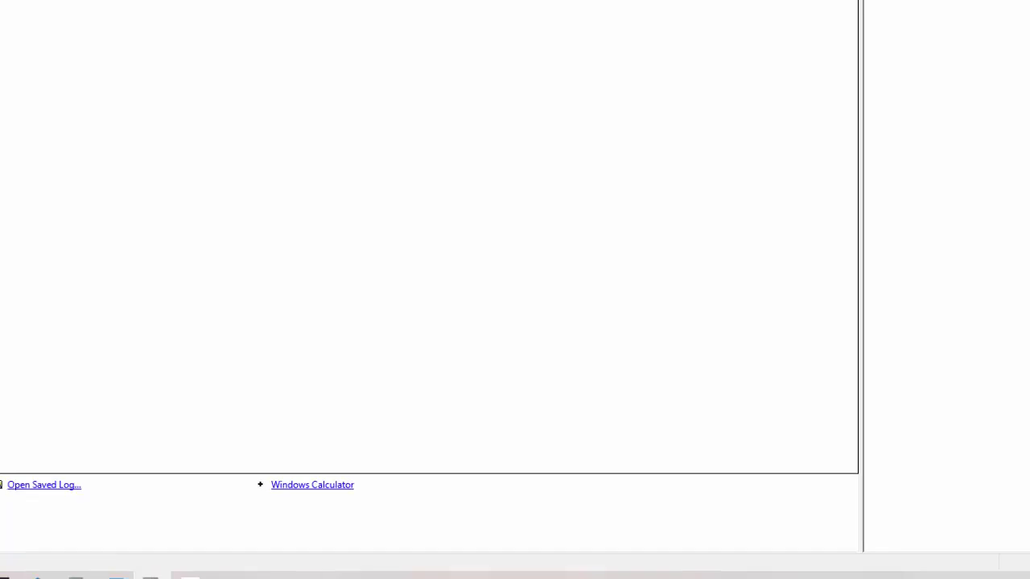
click(64, 59)
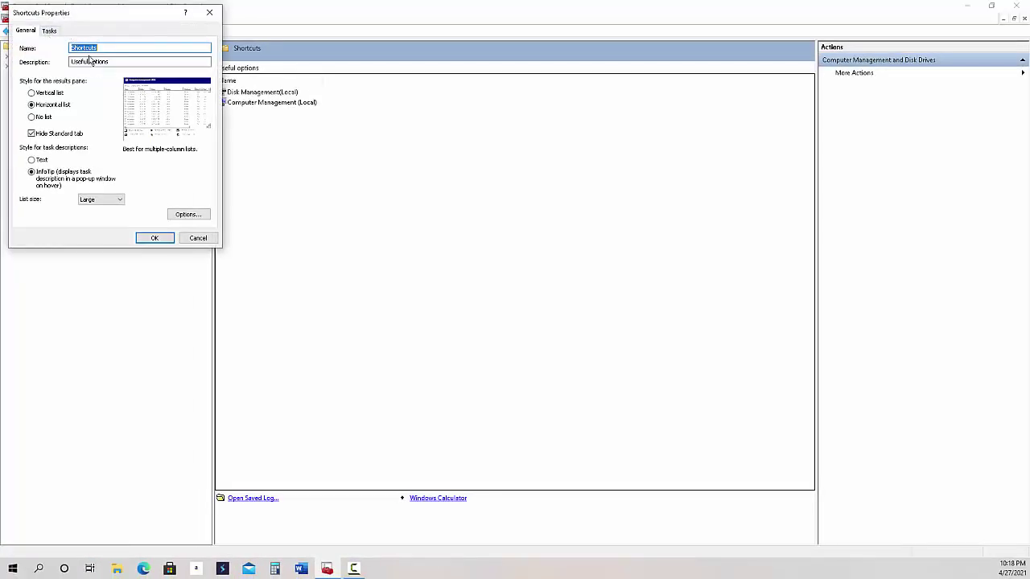
click(46, 93)
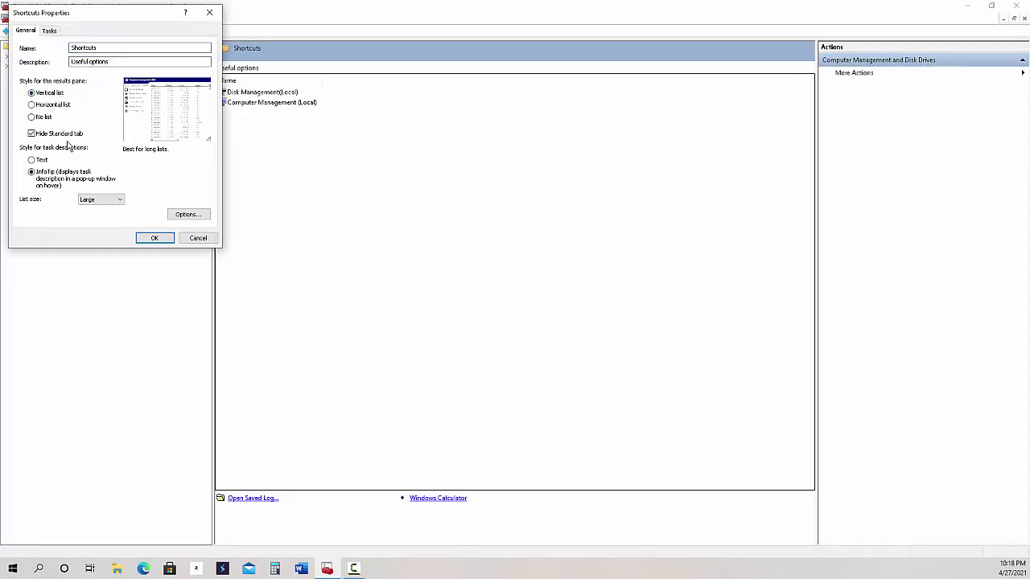
click(44, 160)
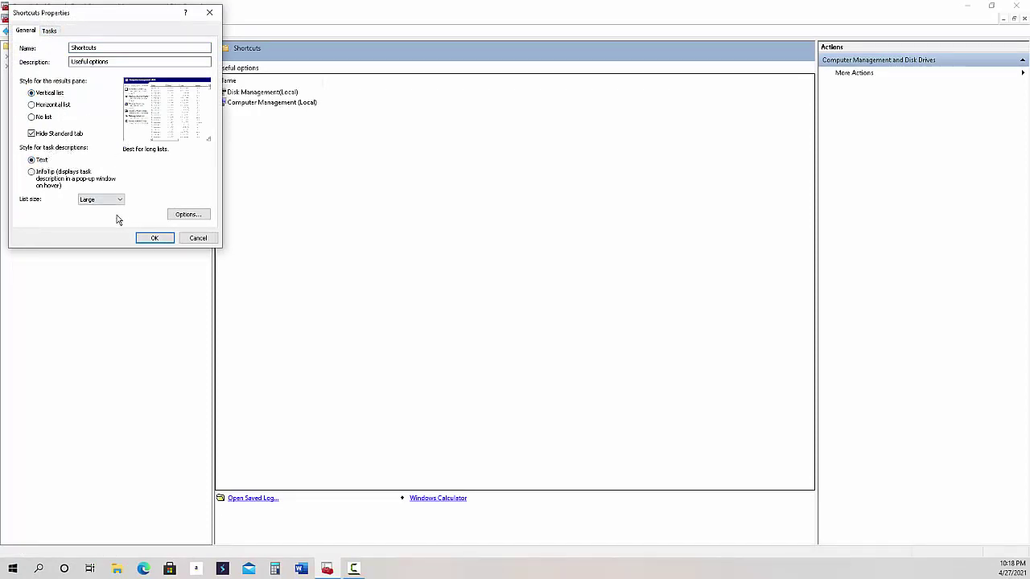
Add a new Shortcuts taskpad task as a shell command that runs Notepad, and name it "Notepad"
click(50, 32)
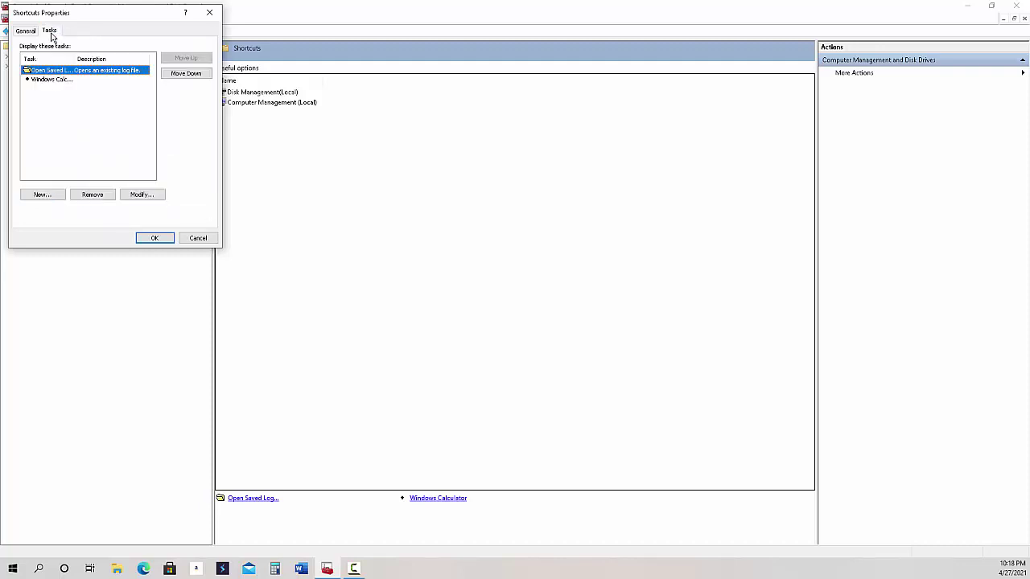
click(43, 194)
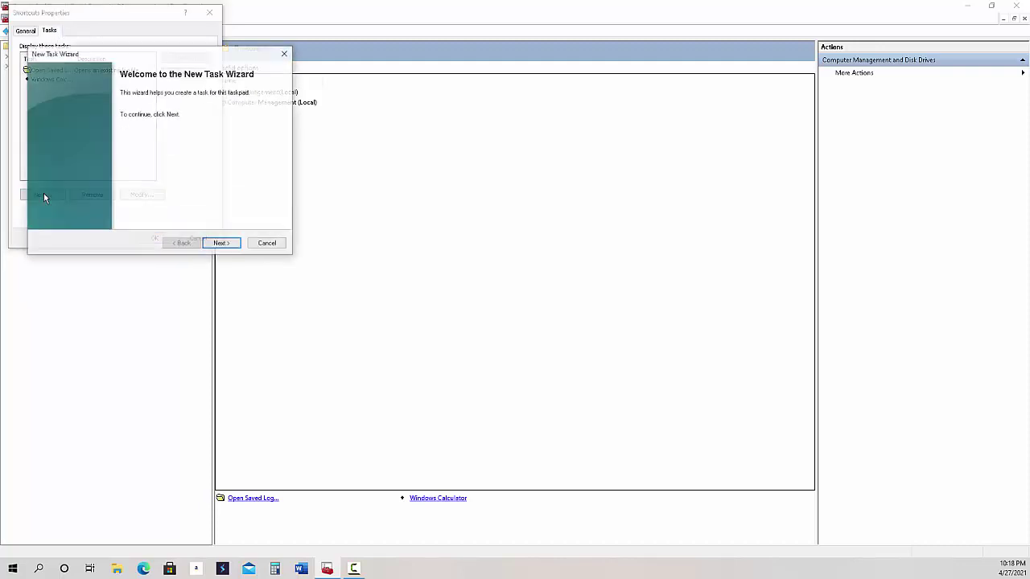
click(228, 243)
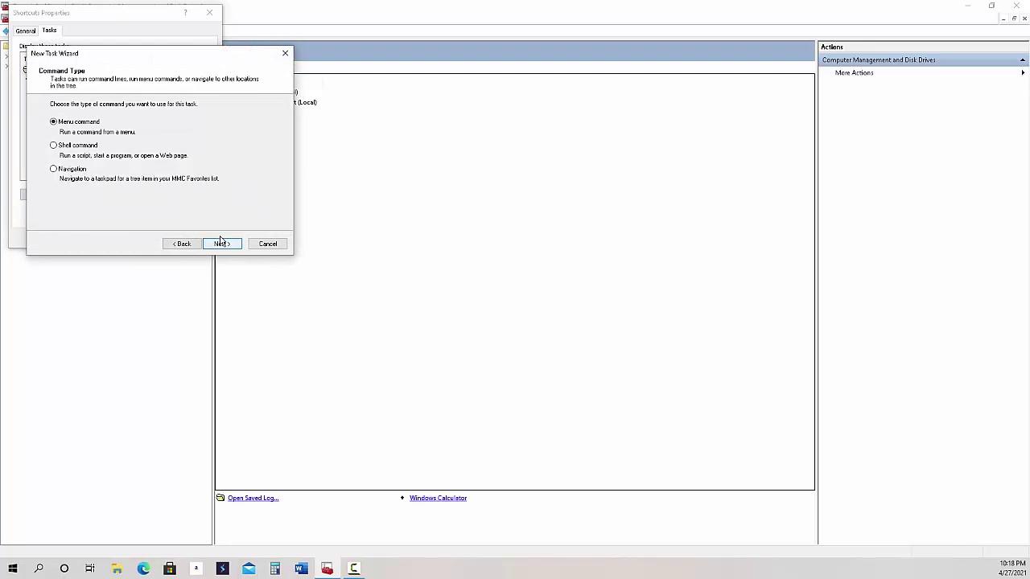
click(72, 146)
click(221, 243)
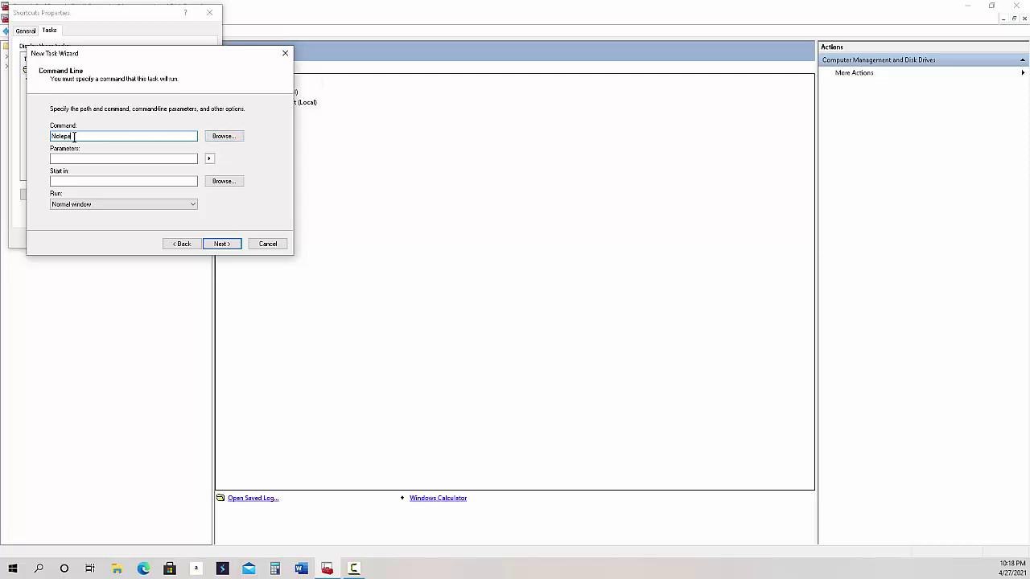
click(228, 244)
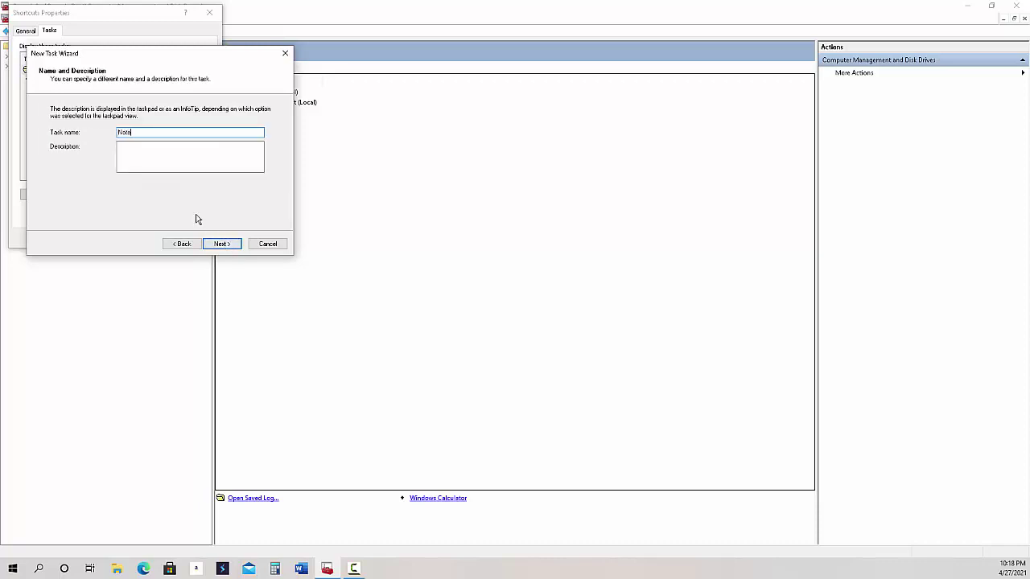
click(224, 246)
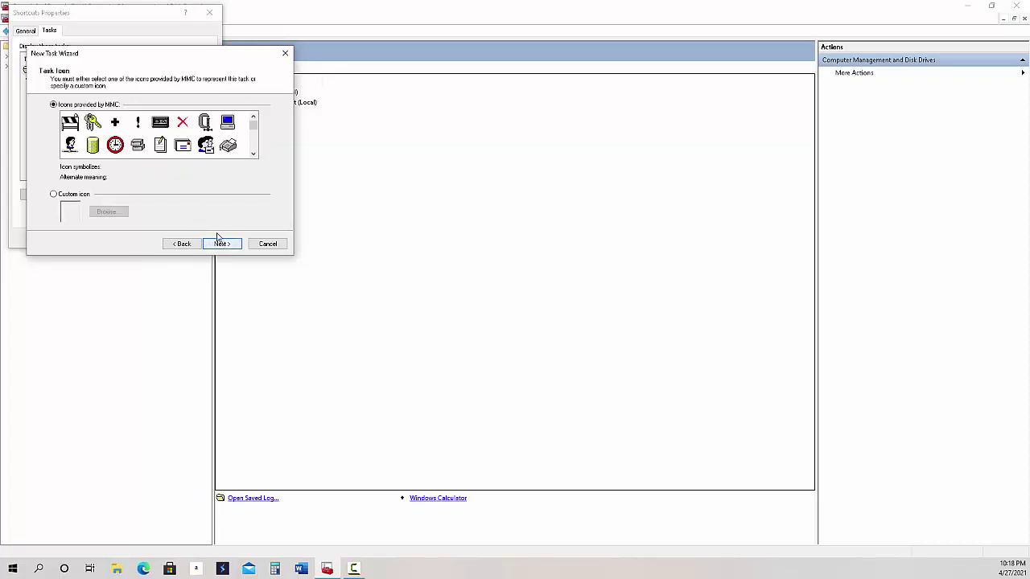
Assign the MMC-provided Edit icon to the Notepad task, complete the wizard, and apply the taskpad properties
click(163, 148)
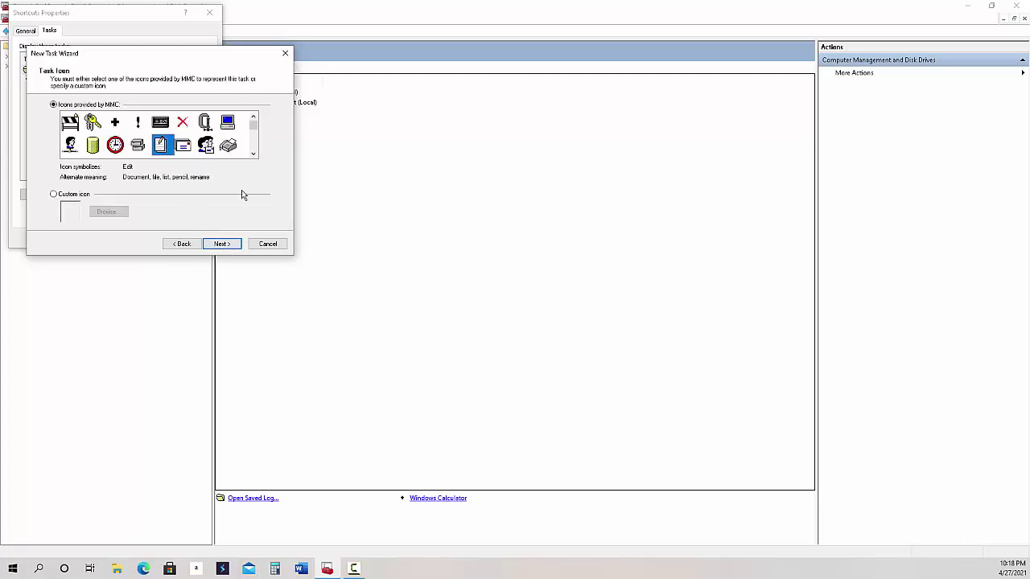
click(225, 243)
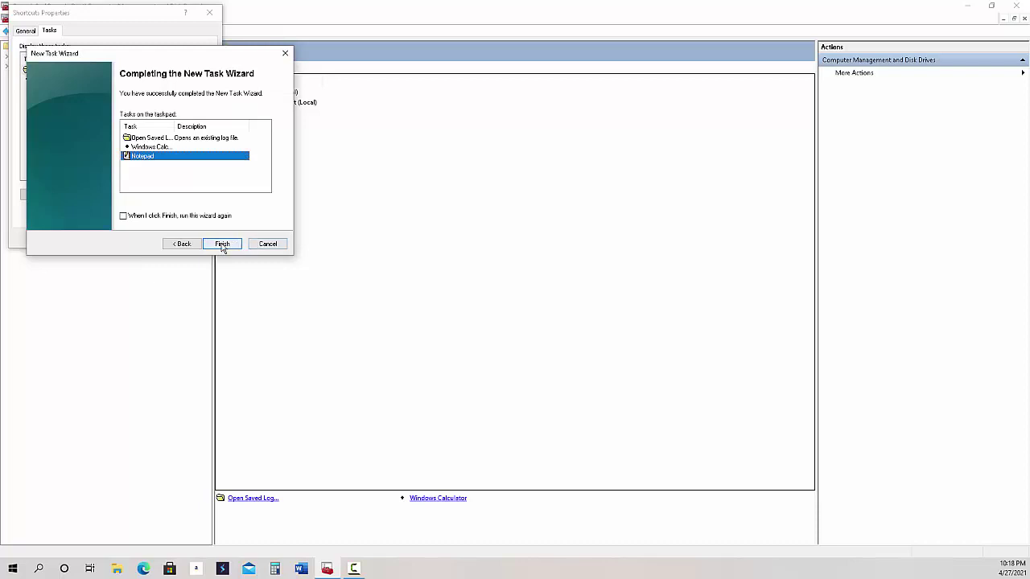
click(225, 245)
click(155, 238)
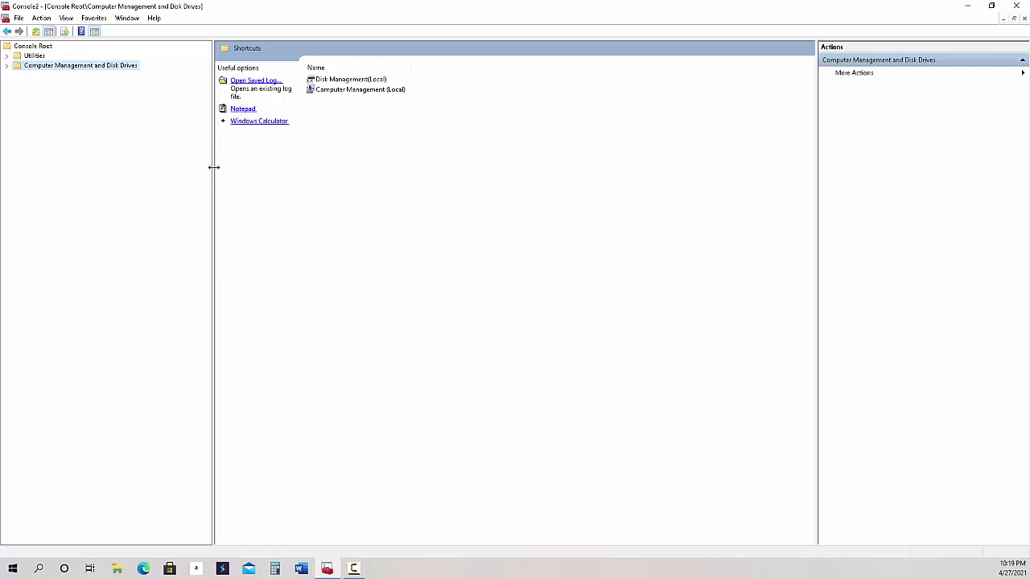
Narrow the console tree pane and widen the Actions pane, and briefly select Disk Management(Local) to view its available actions
drag(213, 168, 193, 175)
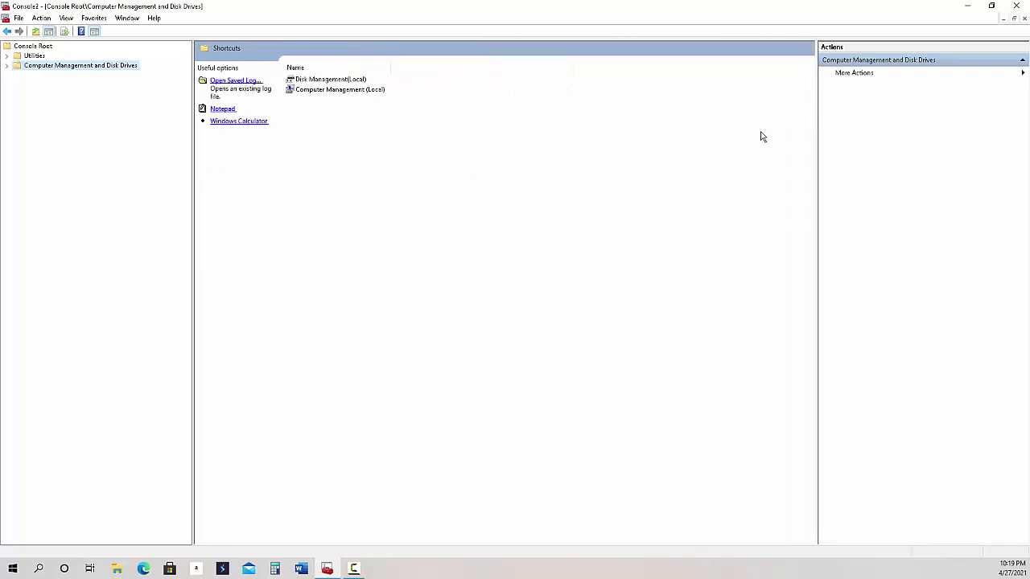
drag(781, 107, 511, 99)
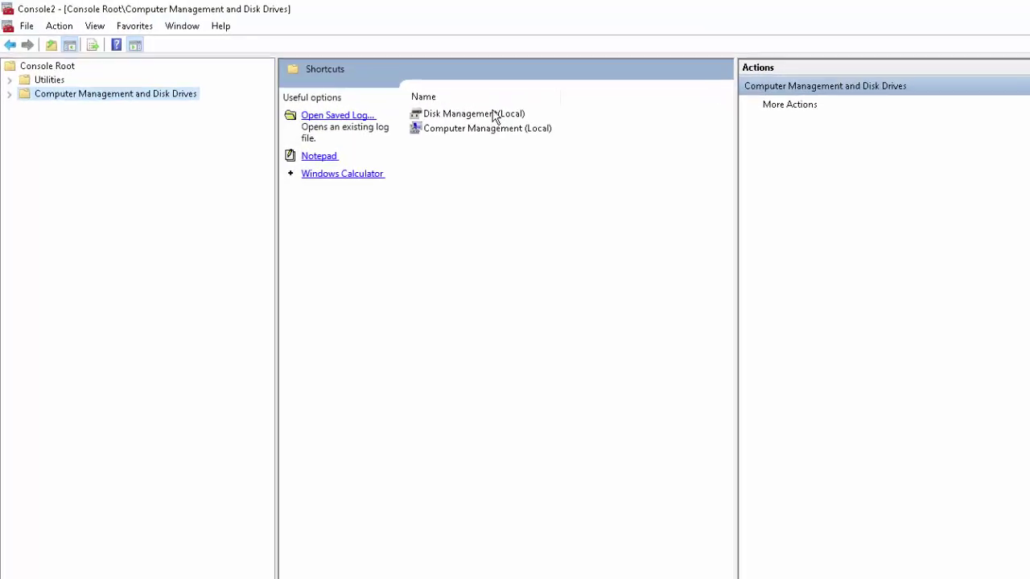
click(452, 119)
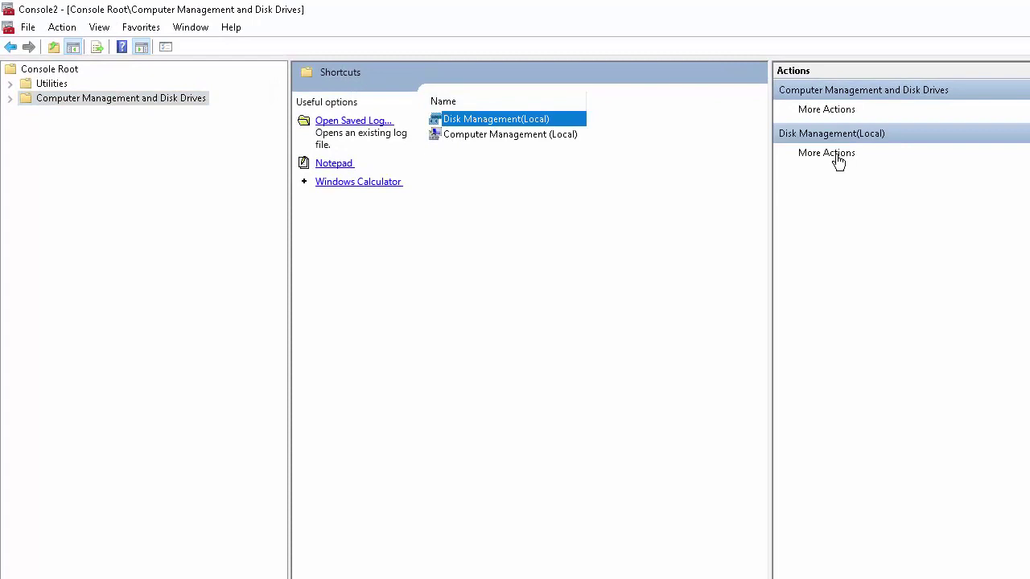
click(527, 161)
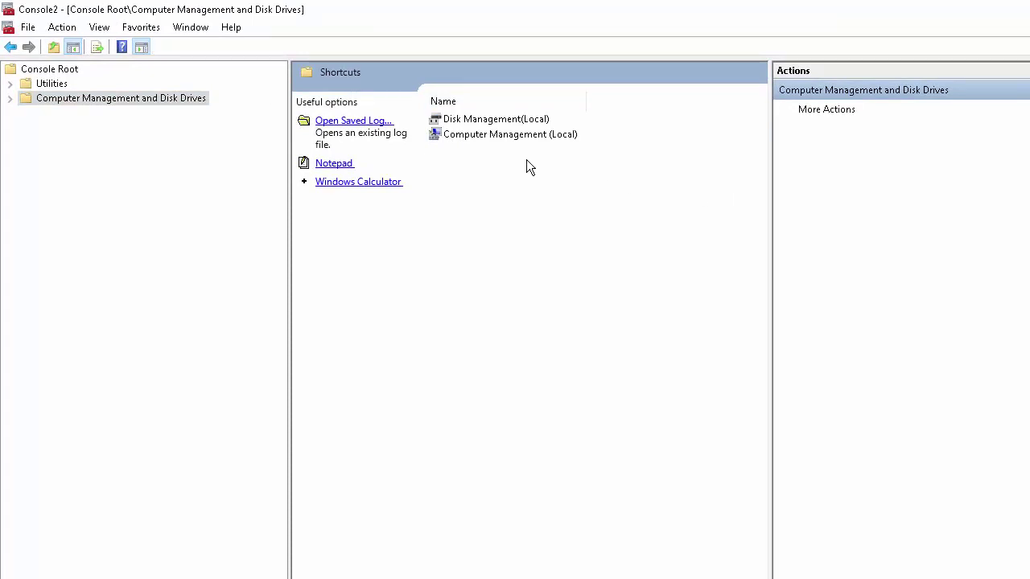
View the available actions for Computer Management (Local), and for Event Viewer (Local) and Device Manager in the Utilities folder
click(470, 137)
click(45, 84)
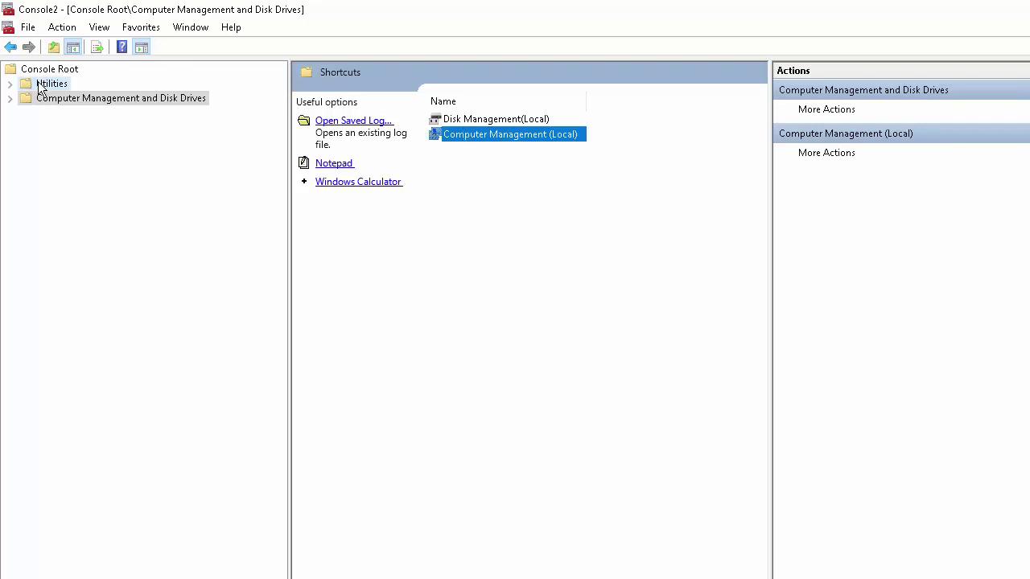
click(484, 135)
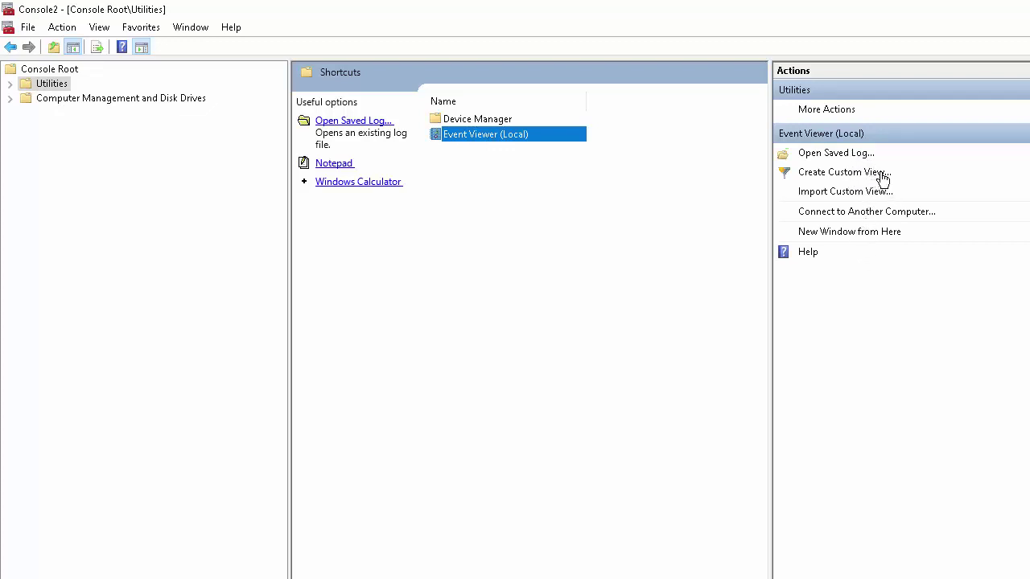
click(466, 121)
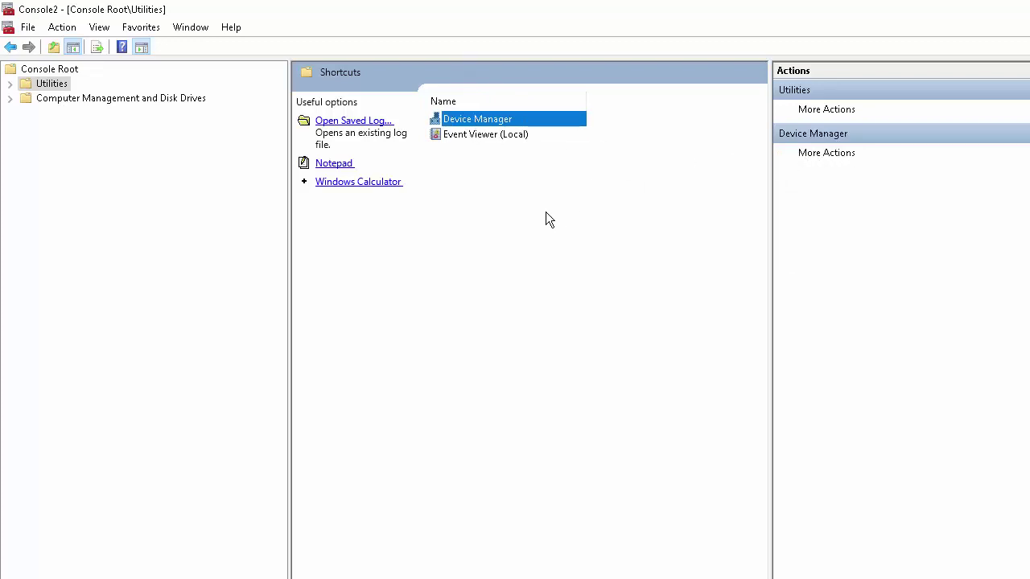
click(27, 28)
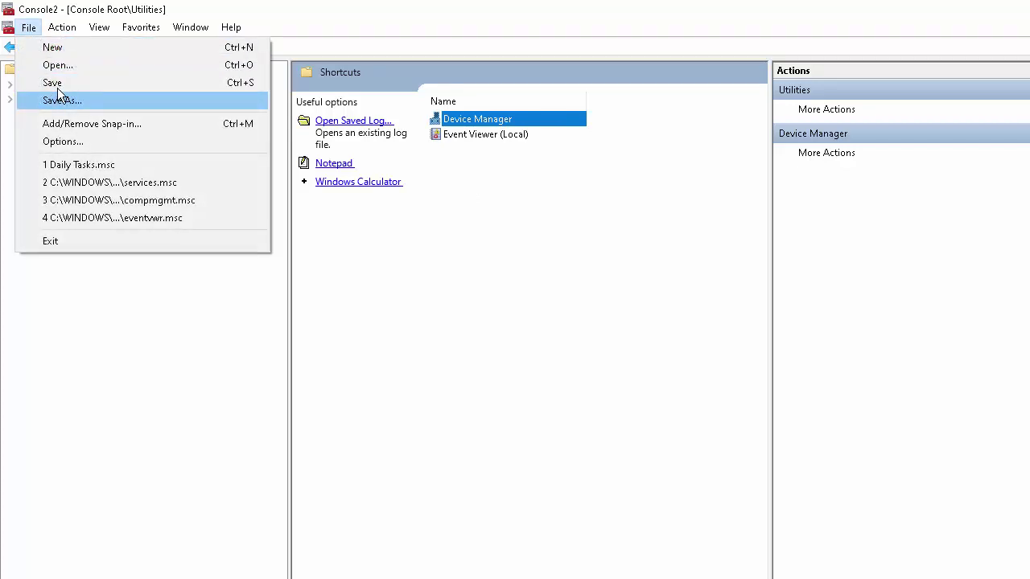
click(92, 167)
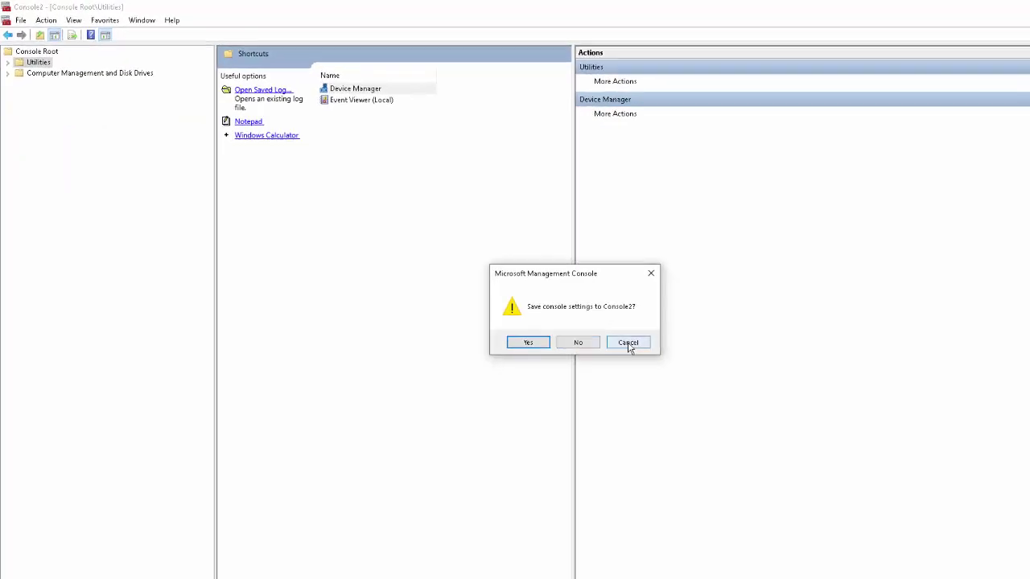
click(629, 343)
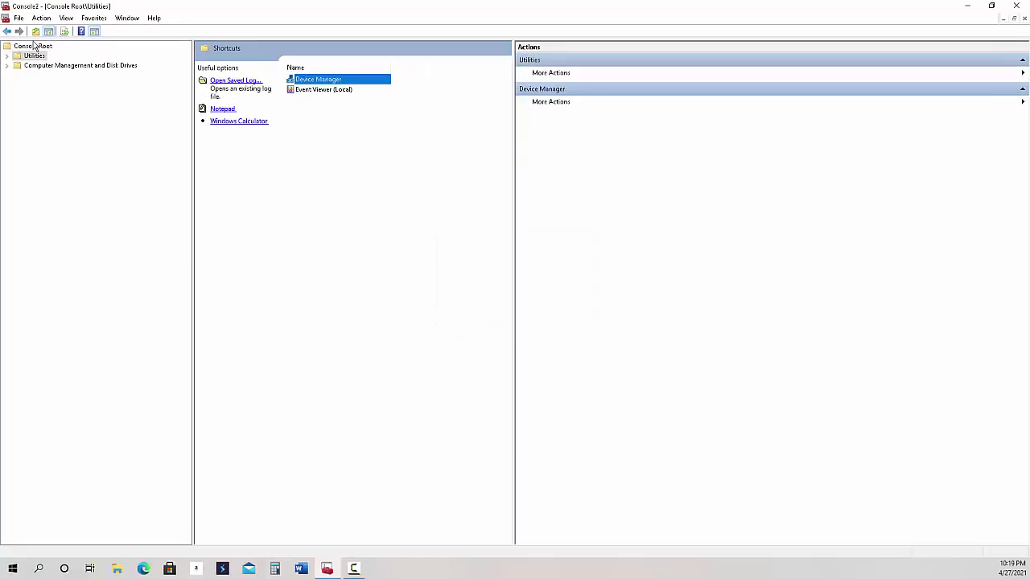
Save the console as "Useful Tools" in the Windows Administrative Tools folder, and exit the console
click(21, 20)
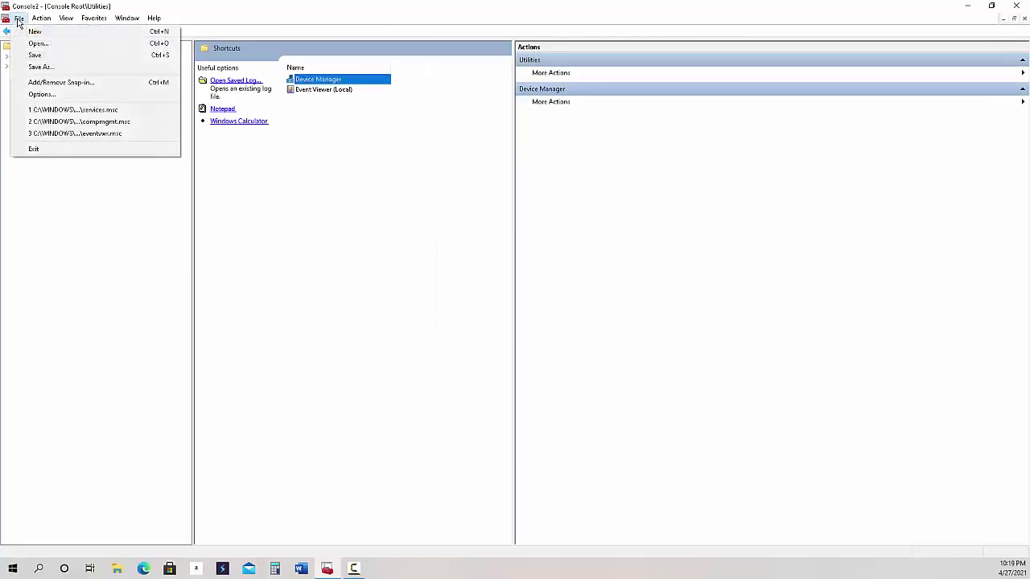
click(48, 66)
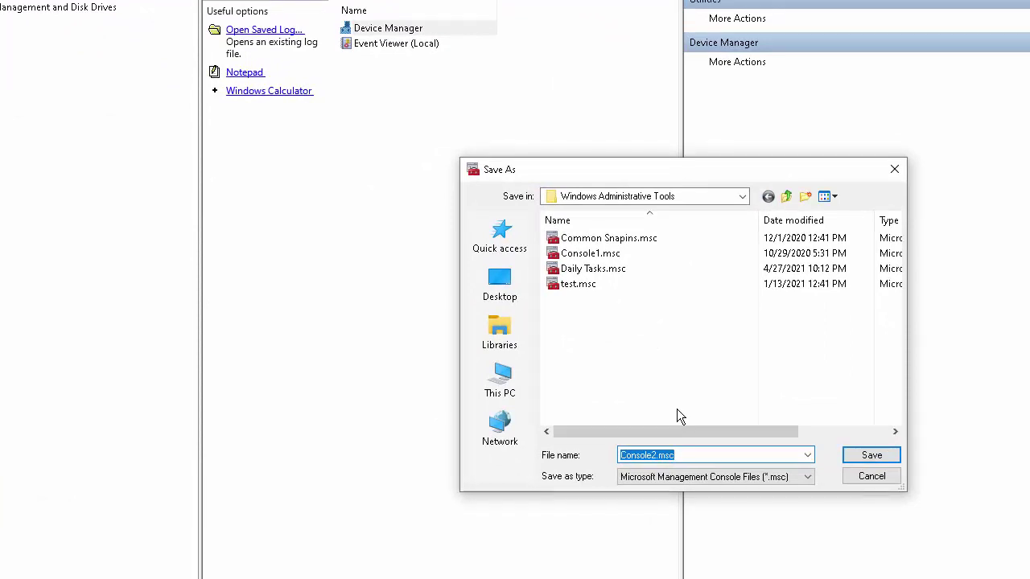
text(Useful Tool)
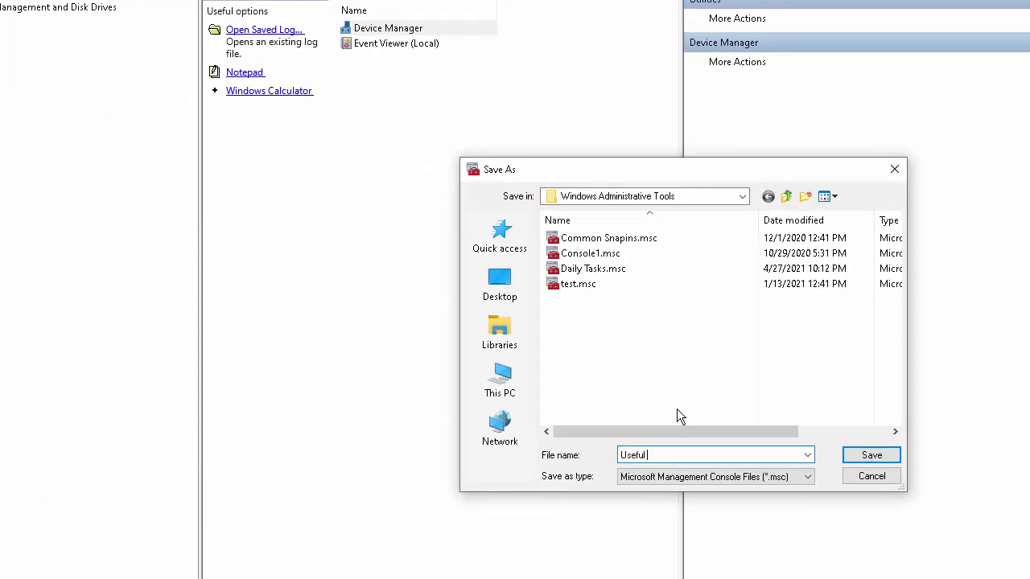
text(s)
click(869, 456)
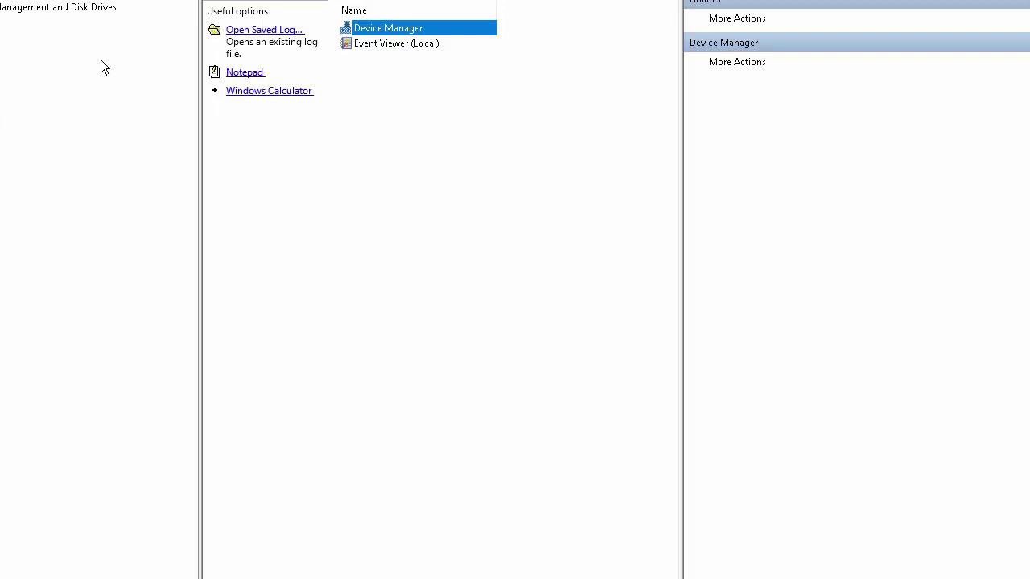
click(19, 18)
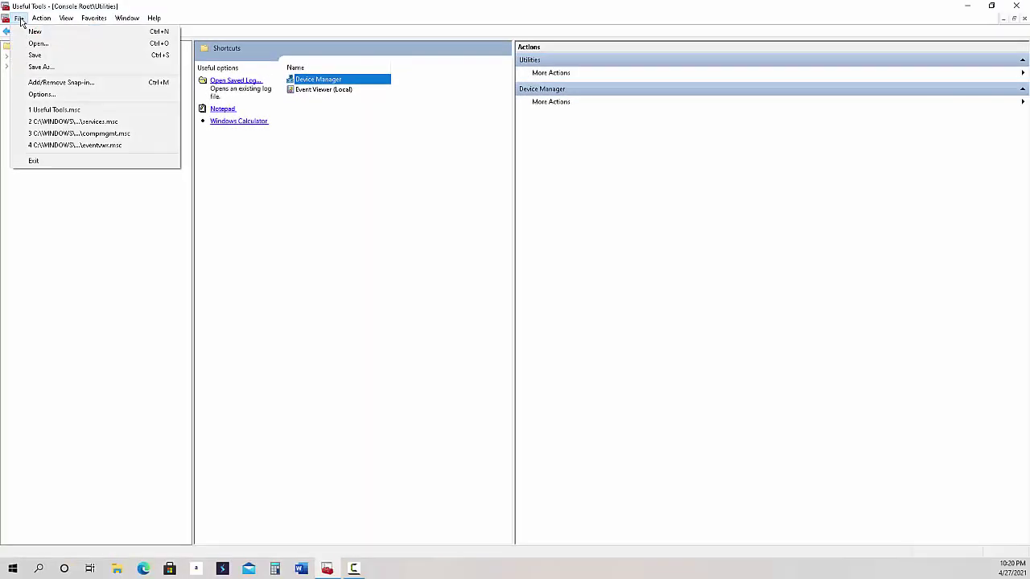
click(55, 160)
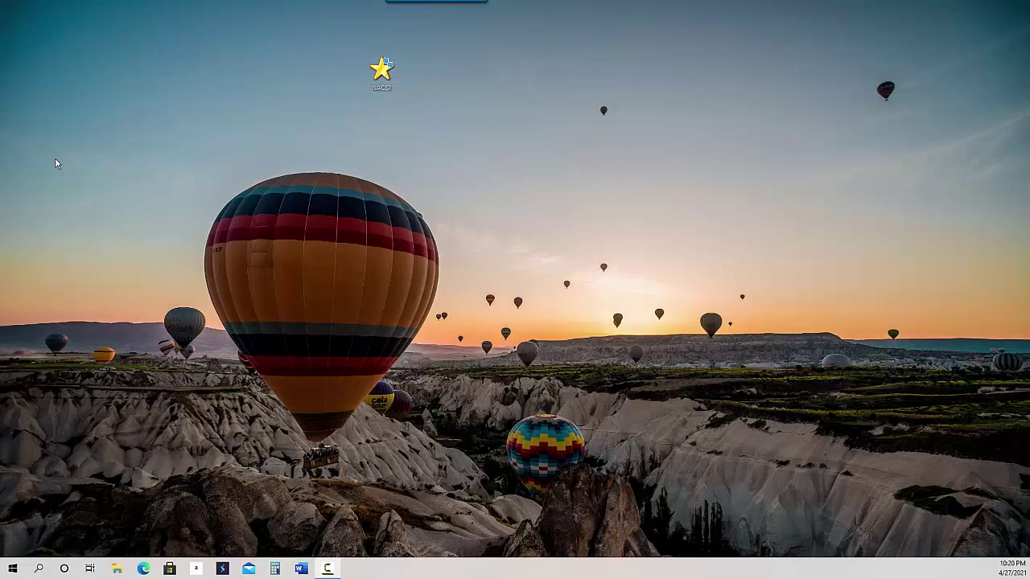